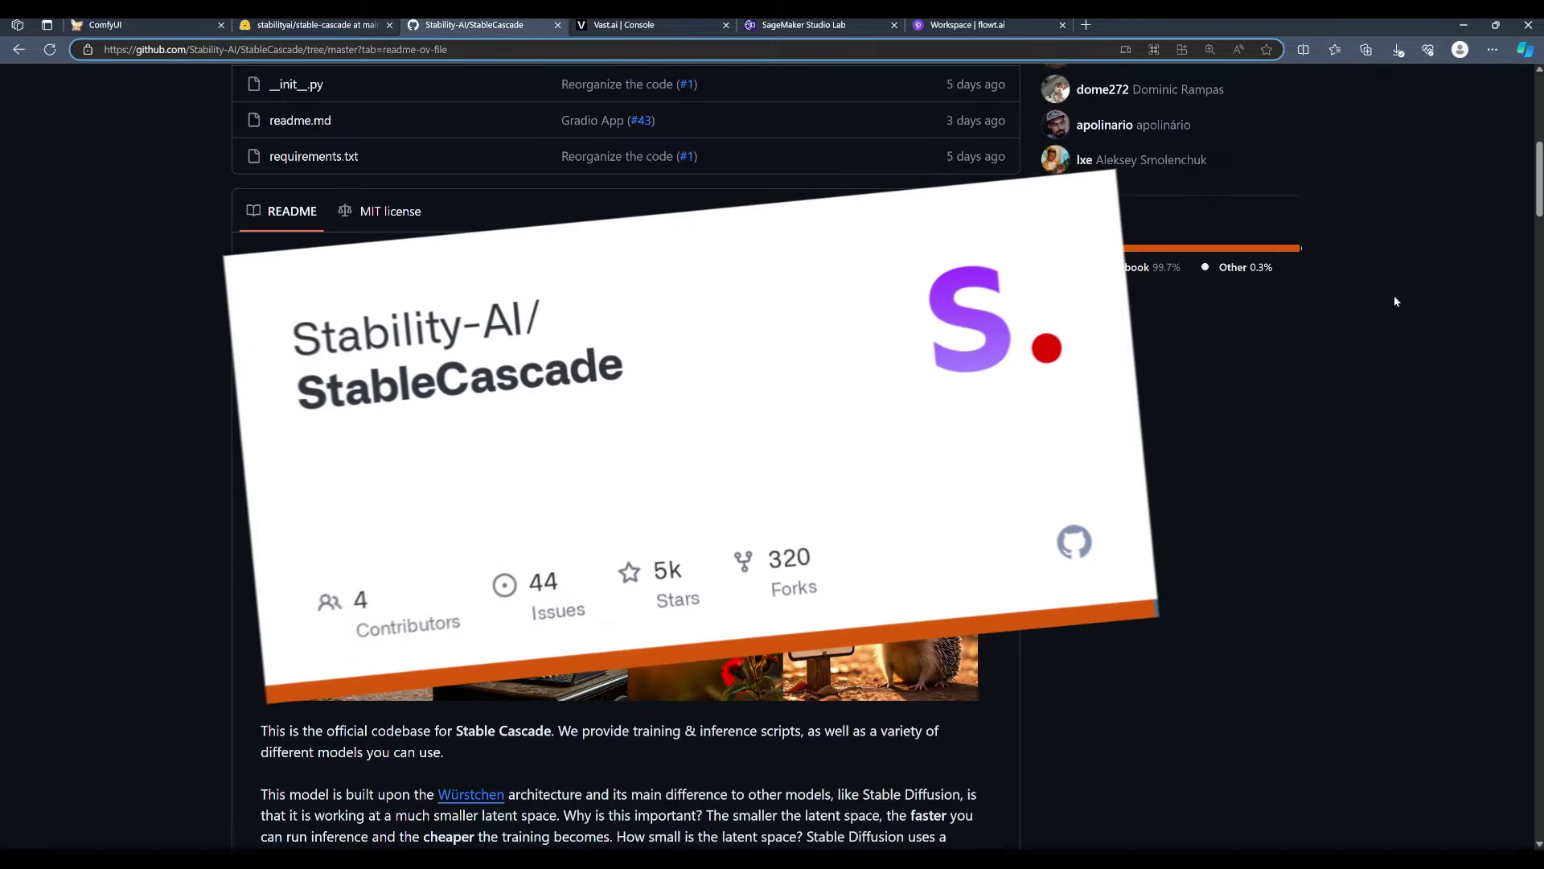
scroll(627, 484, down, 5)
scroll(628, 483, down, 4)
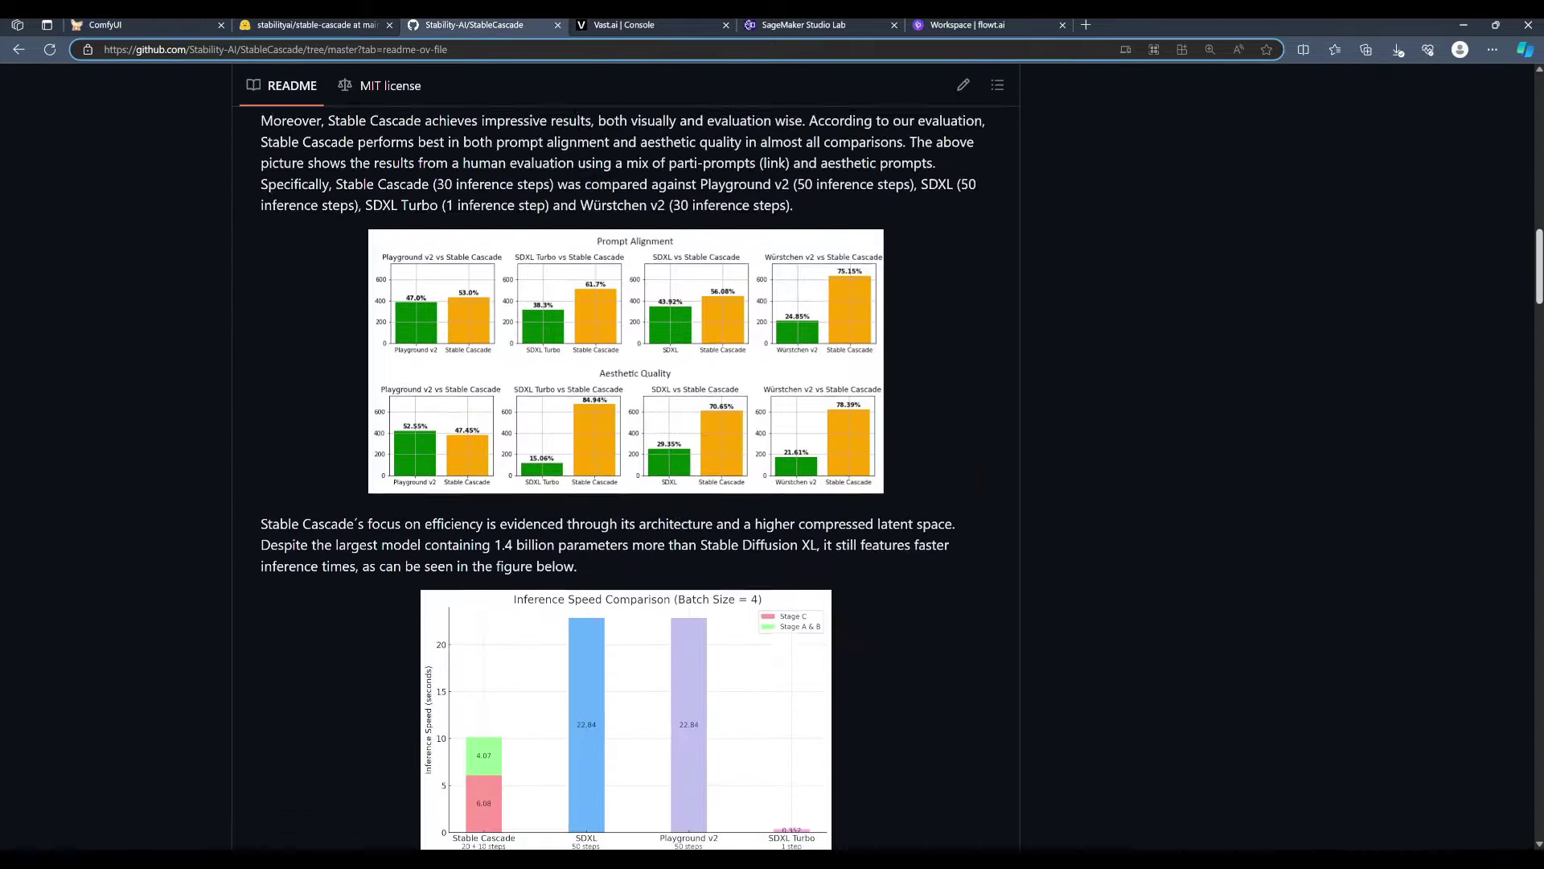
scroll(629, 482, down, 4)
scroll(628, 482, down, 3)
scroll(627, 483, down, 4)
scroll(627, 483, down, 2)
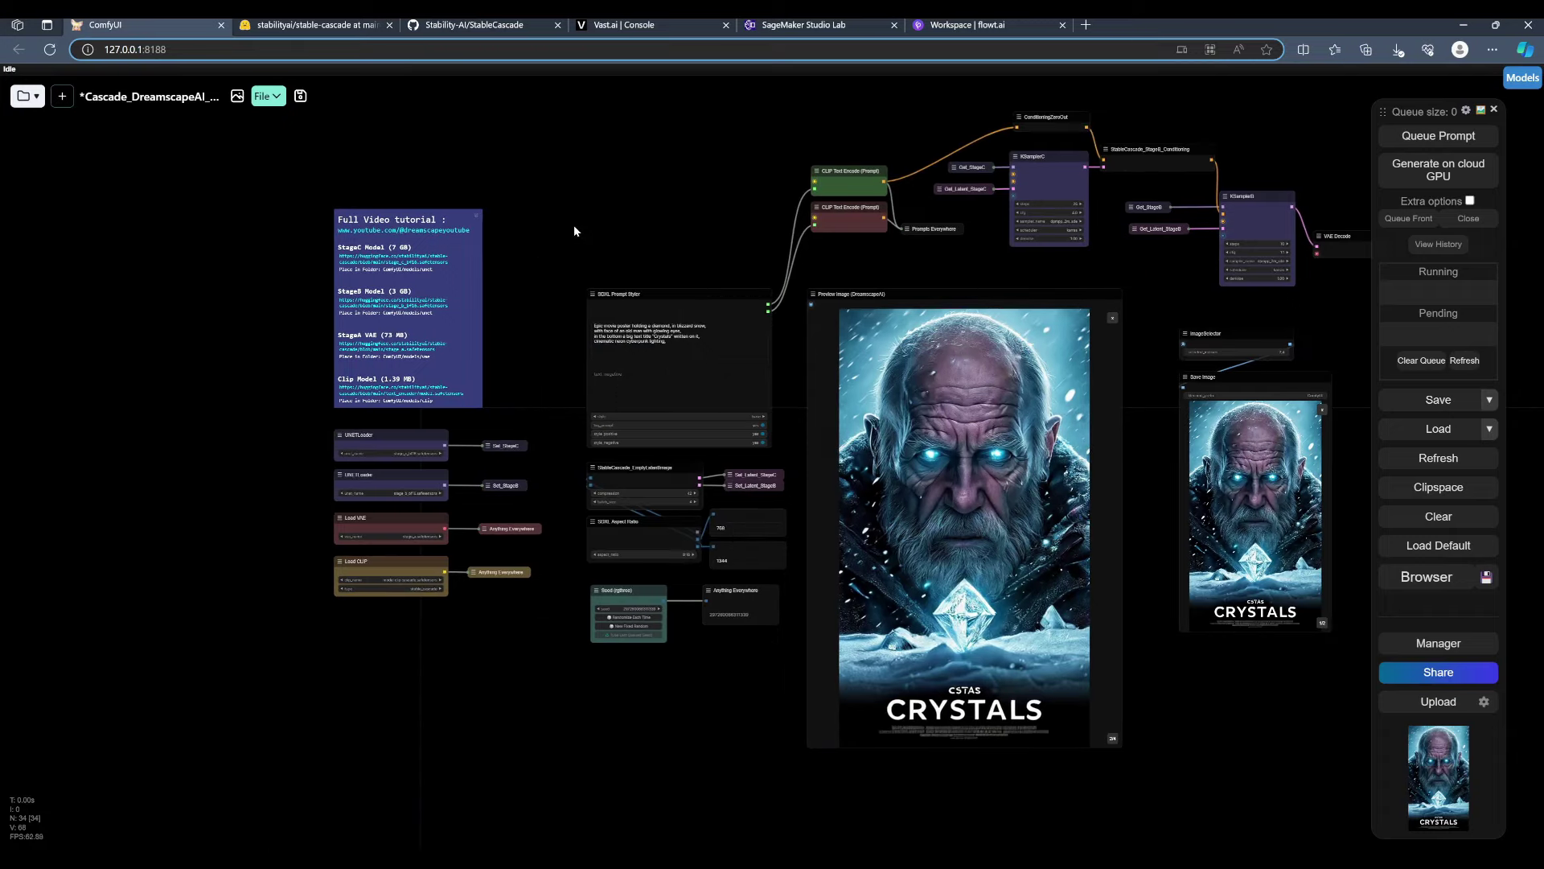
scroll(574, 225, up, 3)
scroll(589, 664, up, 2)
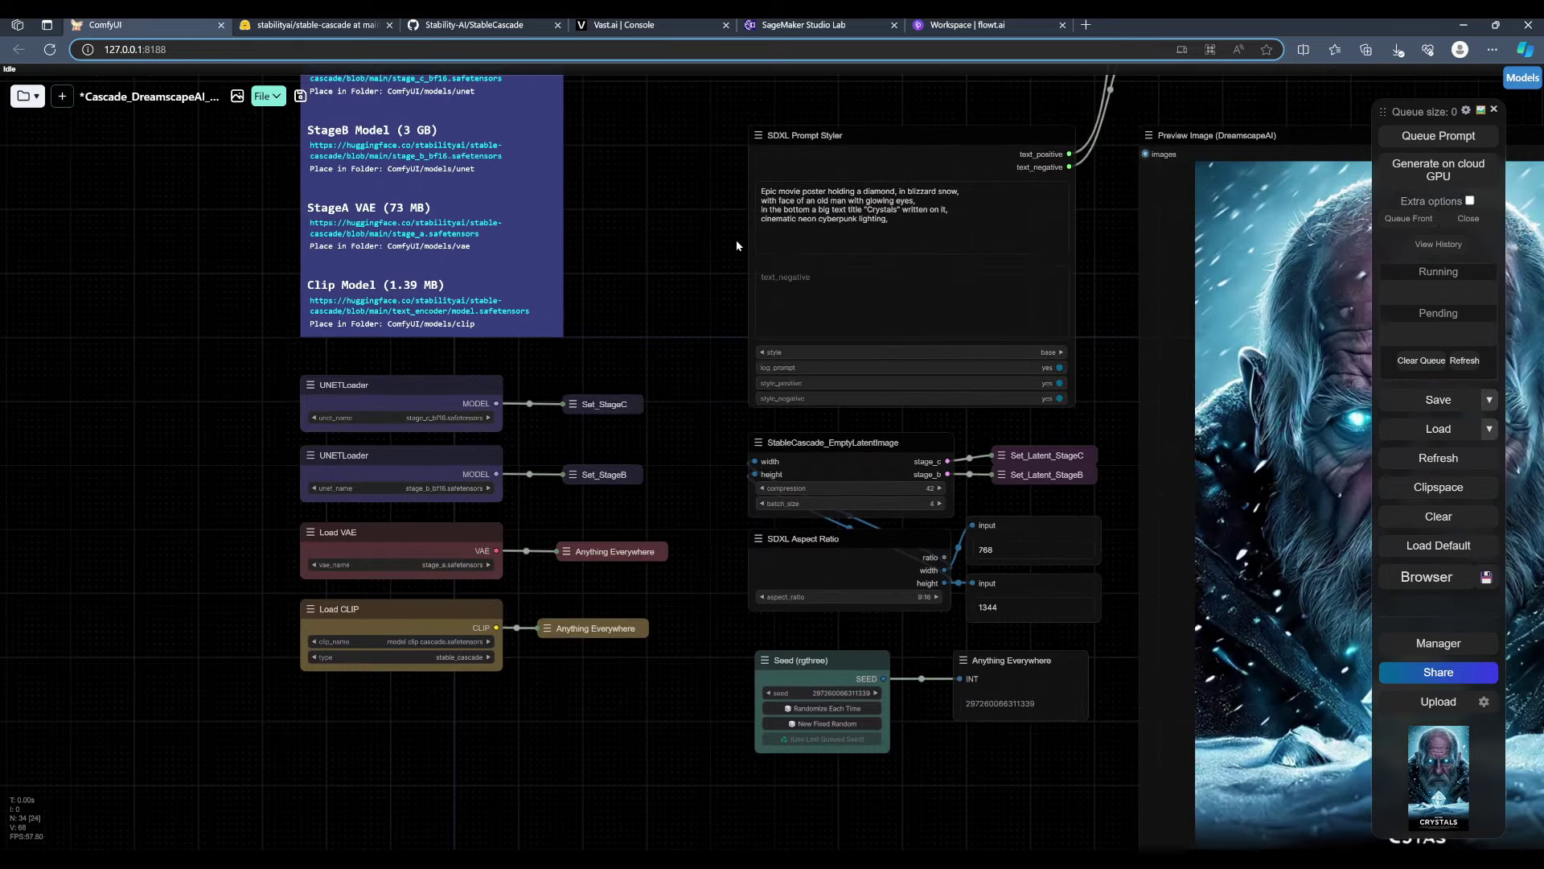
Step: Scroll the Vast.ai GPU rental notes, then choose GPU as the Studio Lab project's compute type
drag(736, 239, 743, 369)
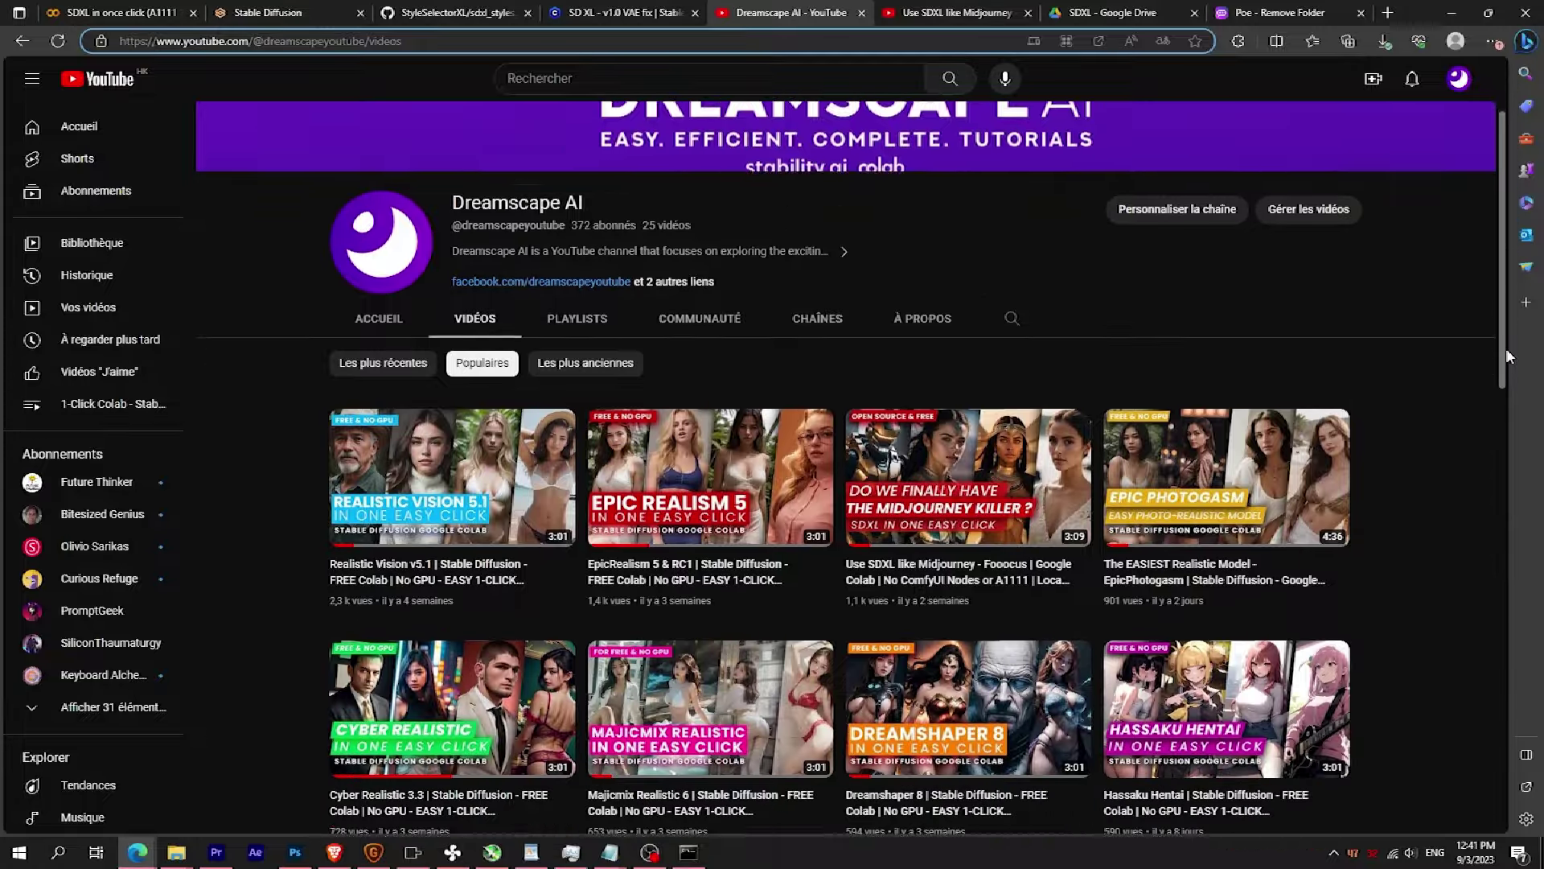
drag(1508, 354, 1510, 483)
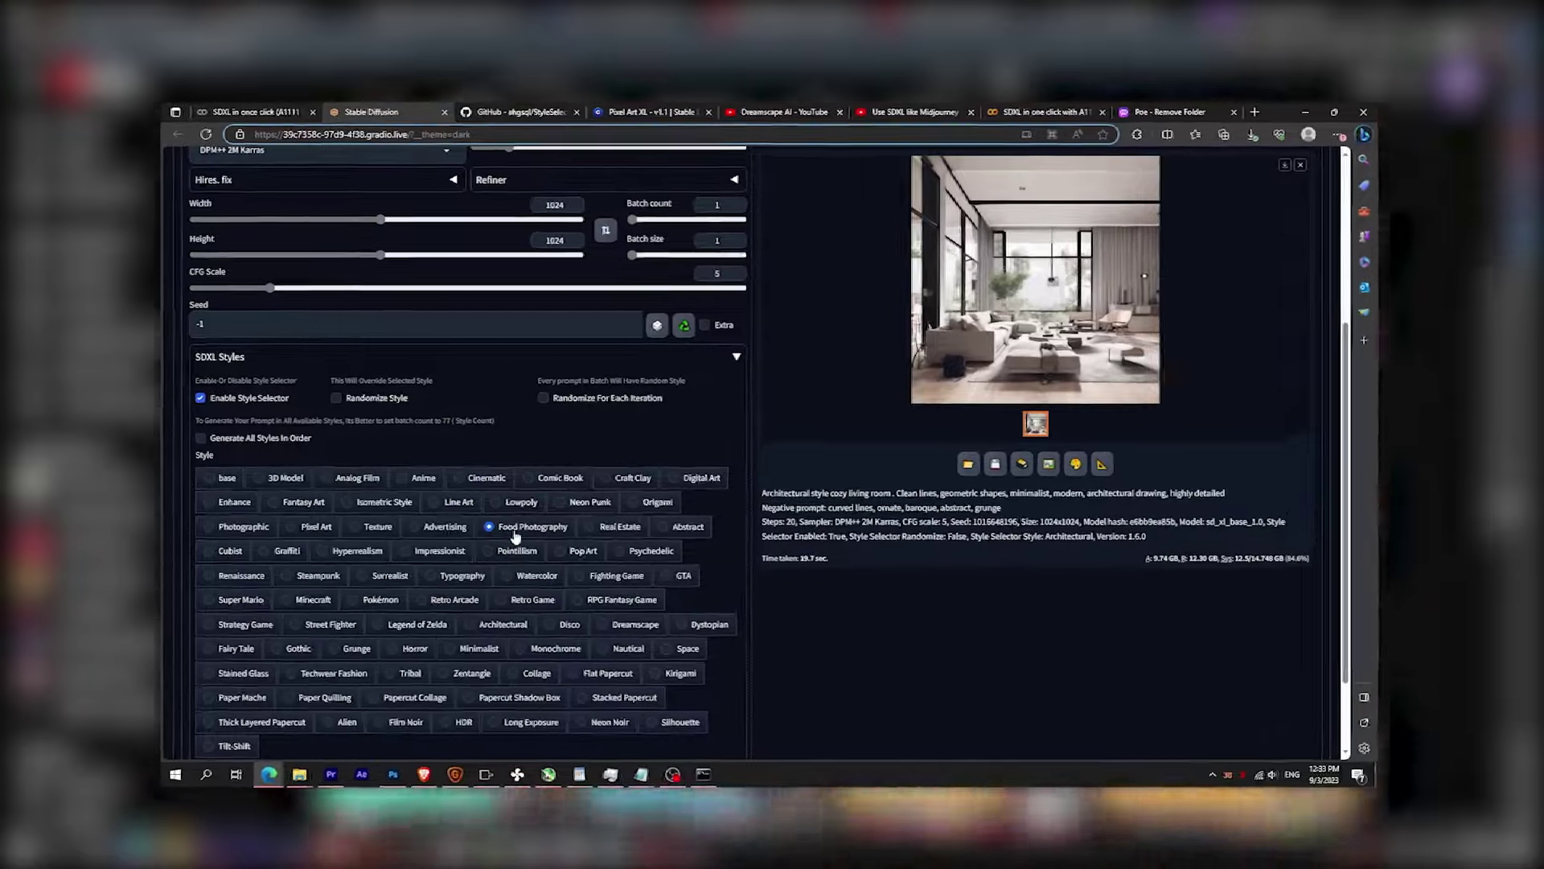
scroll(525, 536, up, 5)
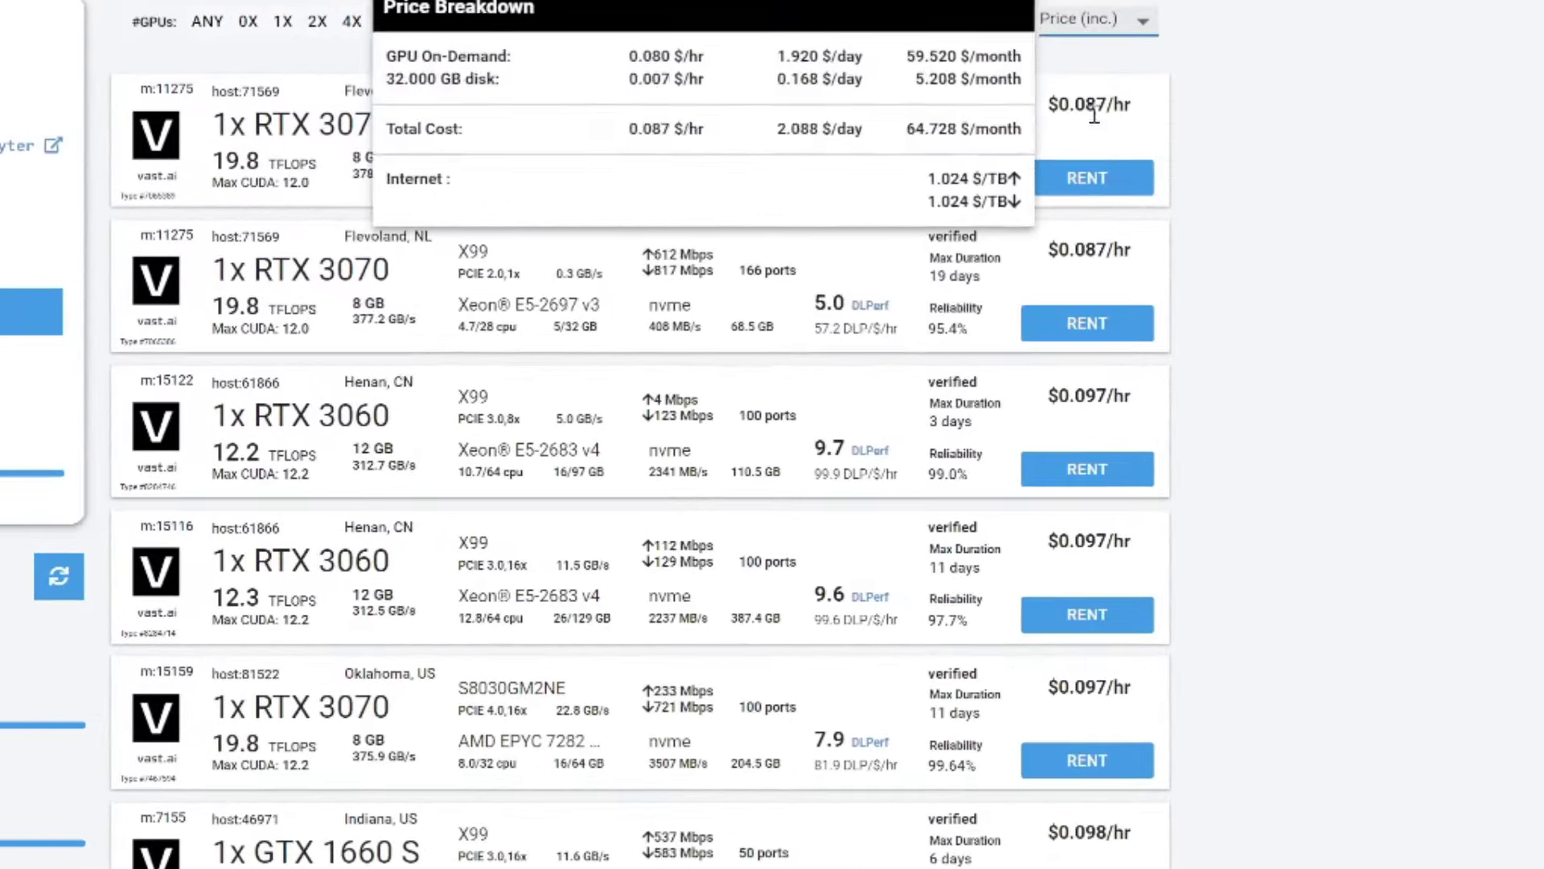
scroll(1229, 342, down, 5)
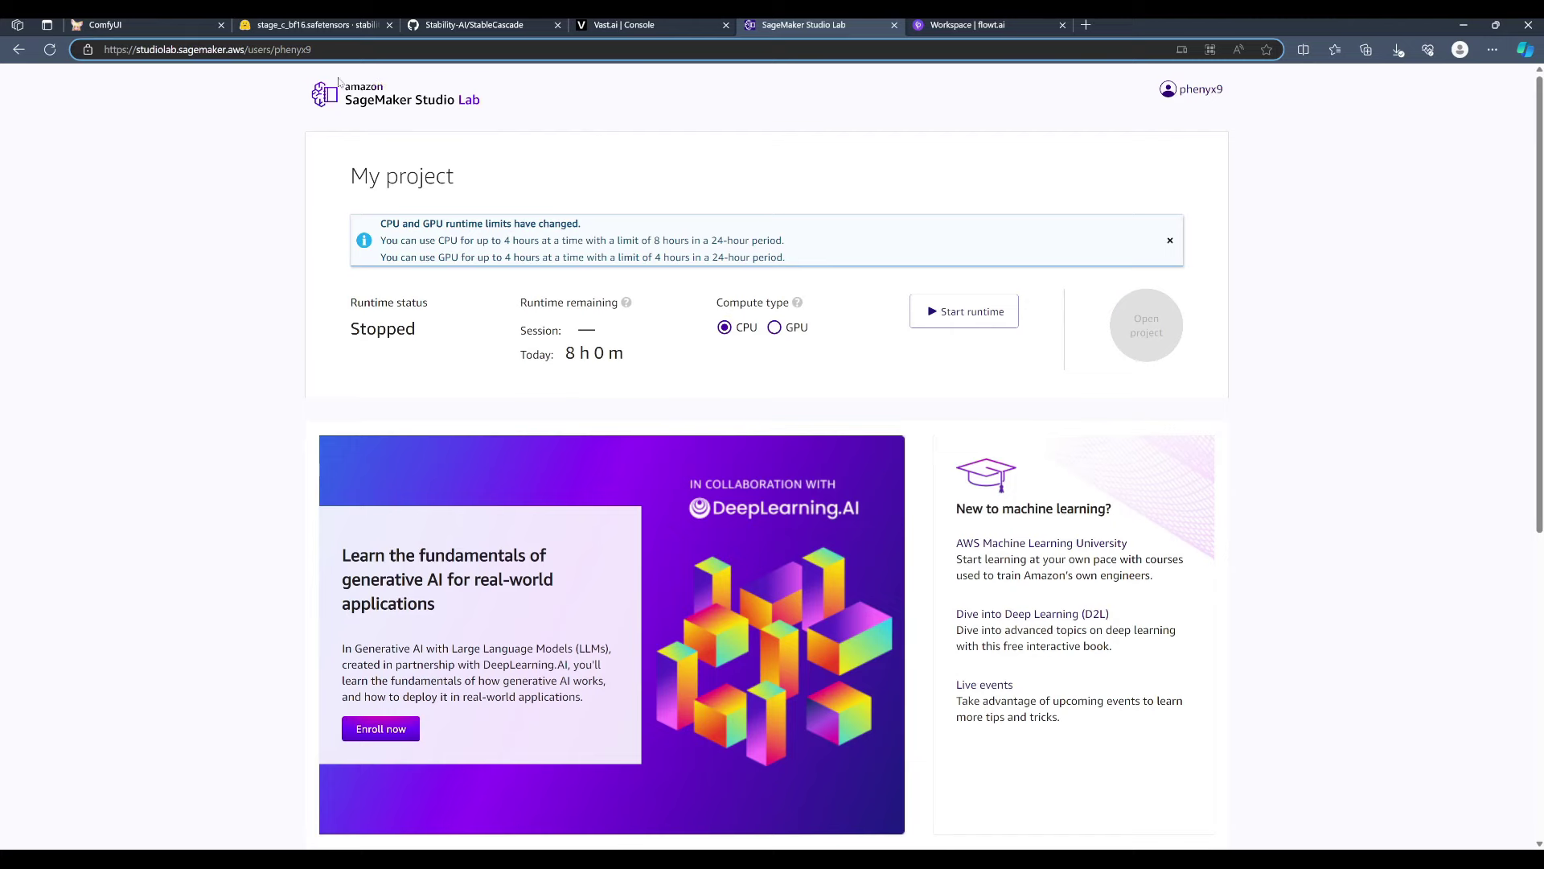
click(774, 327)
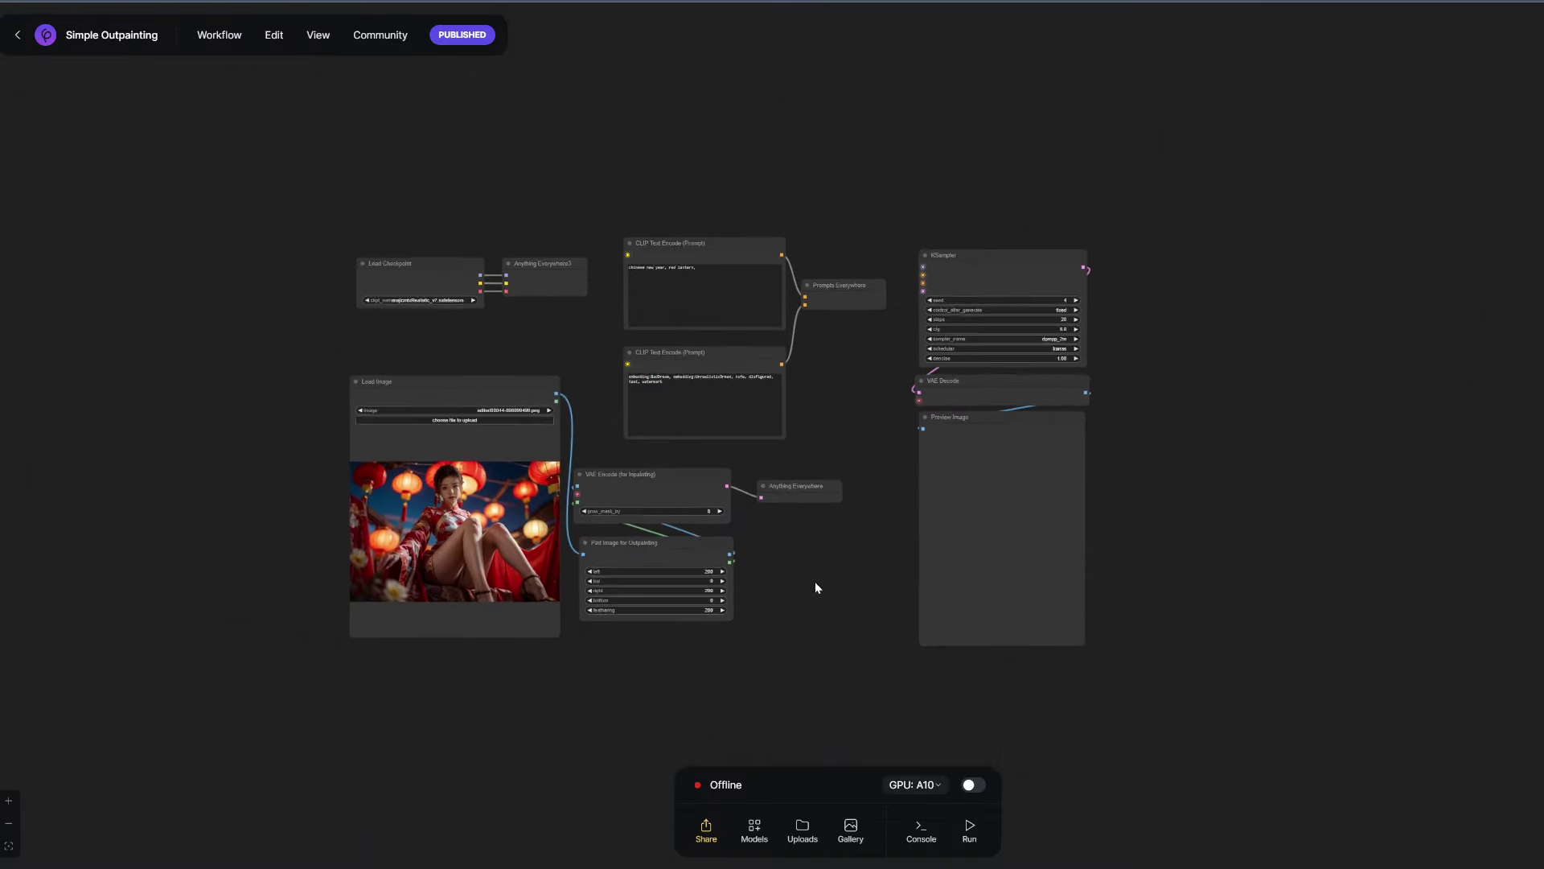
scroll(814, 587, up, 3)
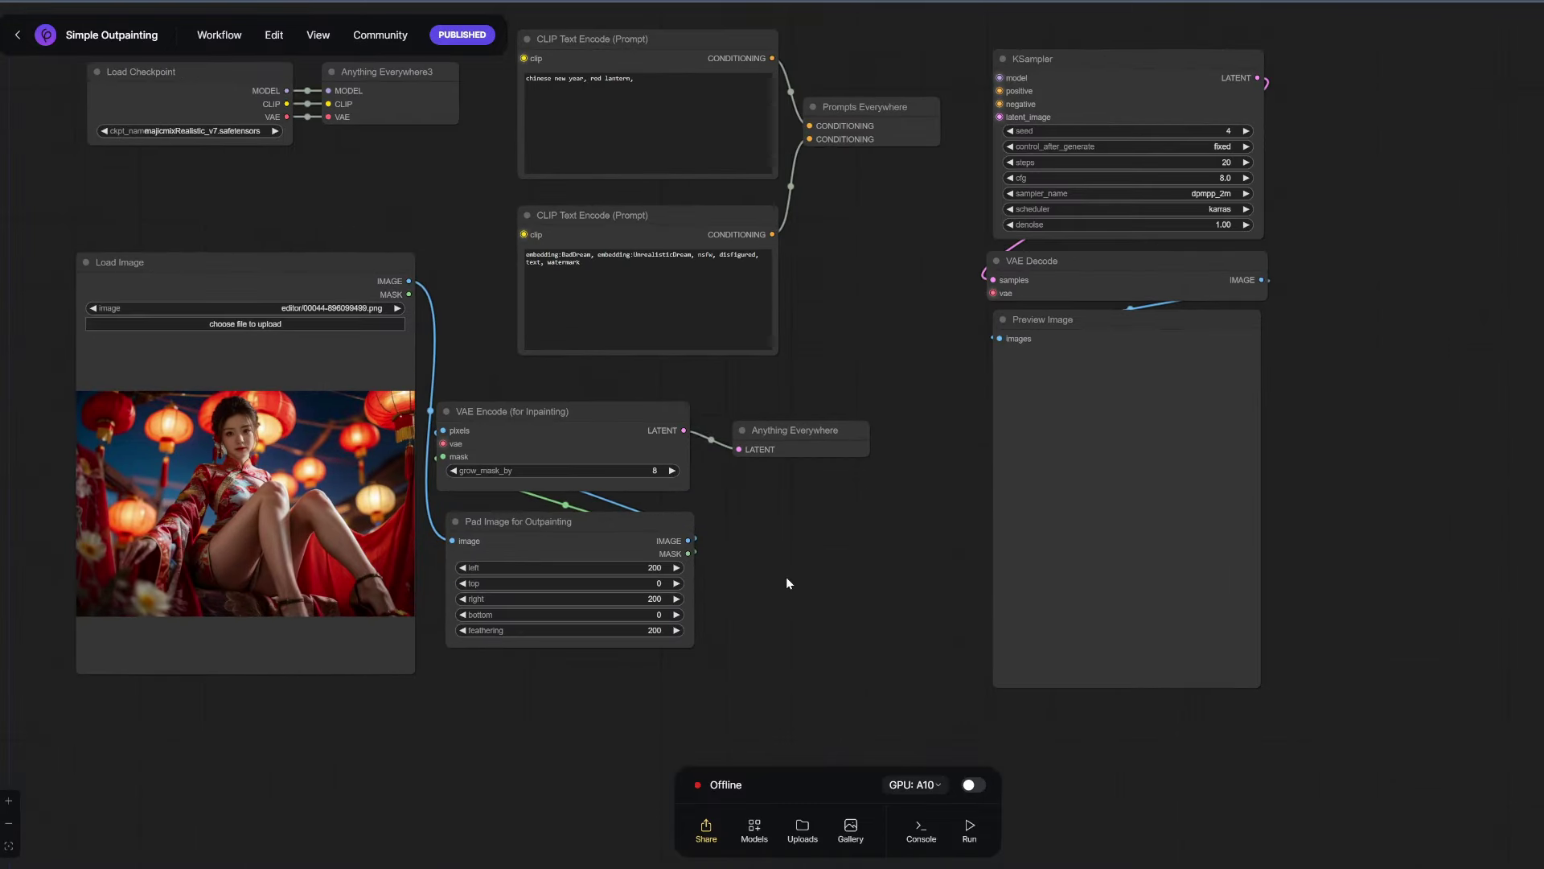
scroll(834, 588, up, 3)
Step: Browse Civit.ai models under flowt.ai's Add models, then show the Hugging Face Stable Cascade files
click(754, 830)
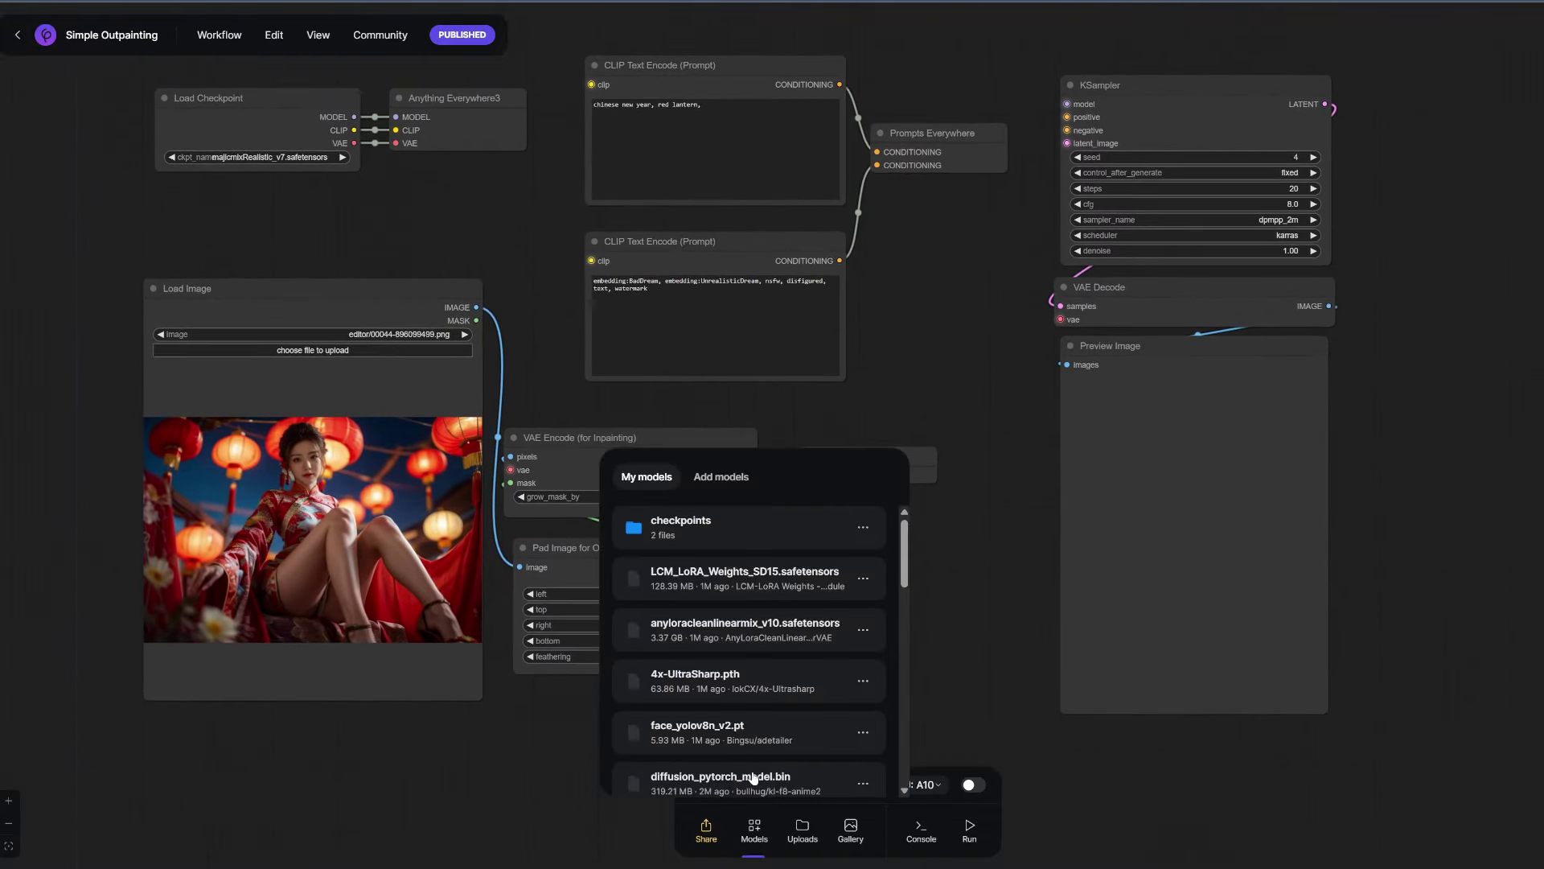
click(723, 476)
click(723, 592)
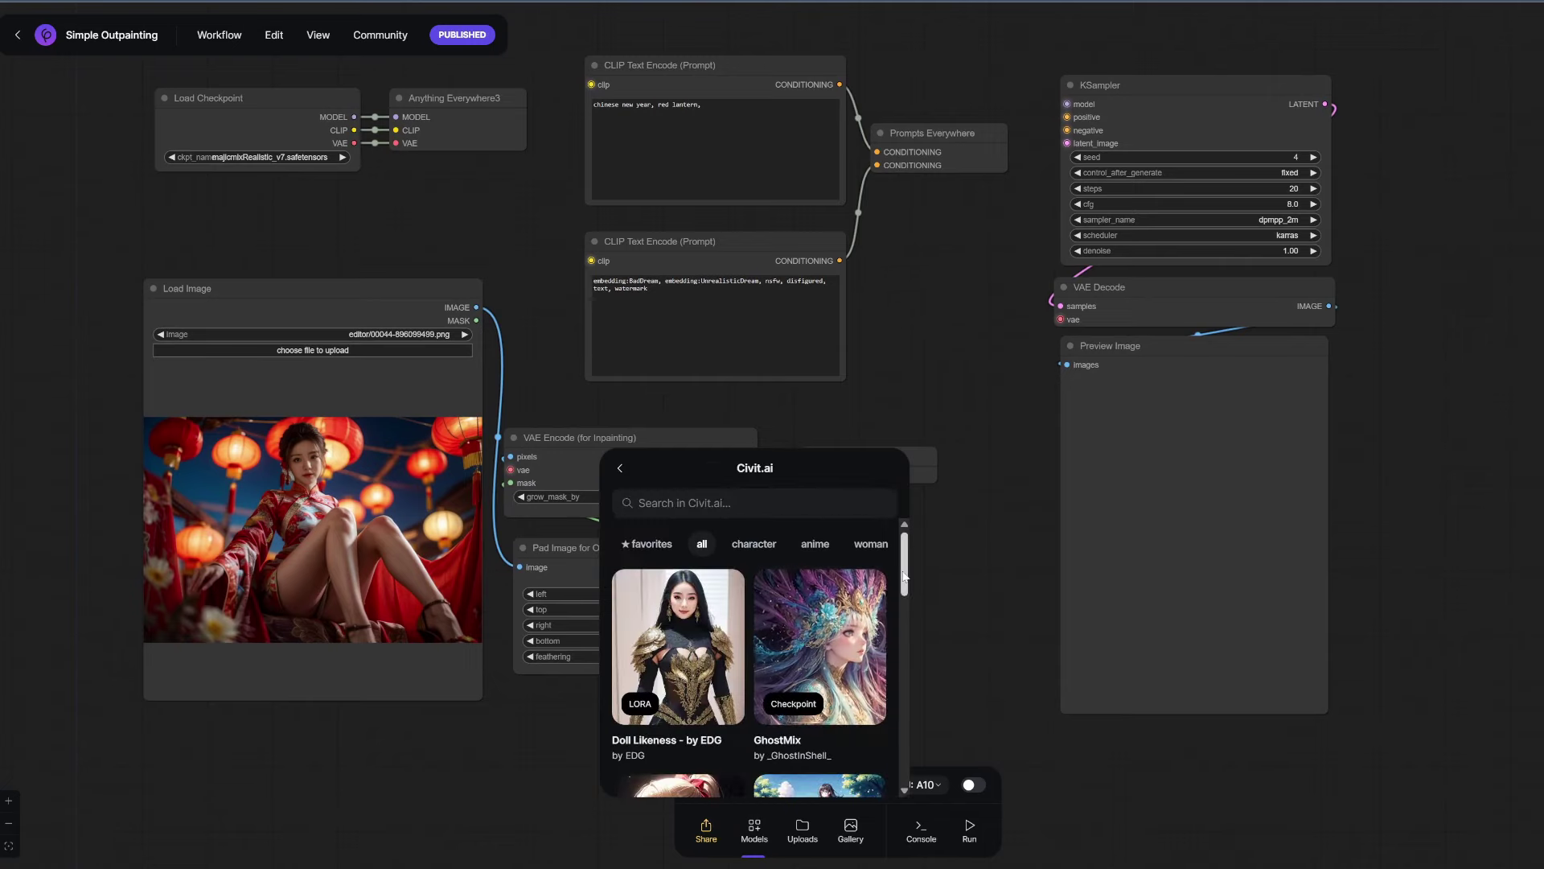
scroll(822, 627, down, 3)
scroll(907, 619, down, 3)
scroll(908, 619, down, 3)
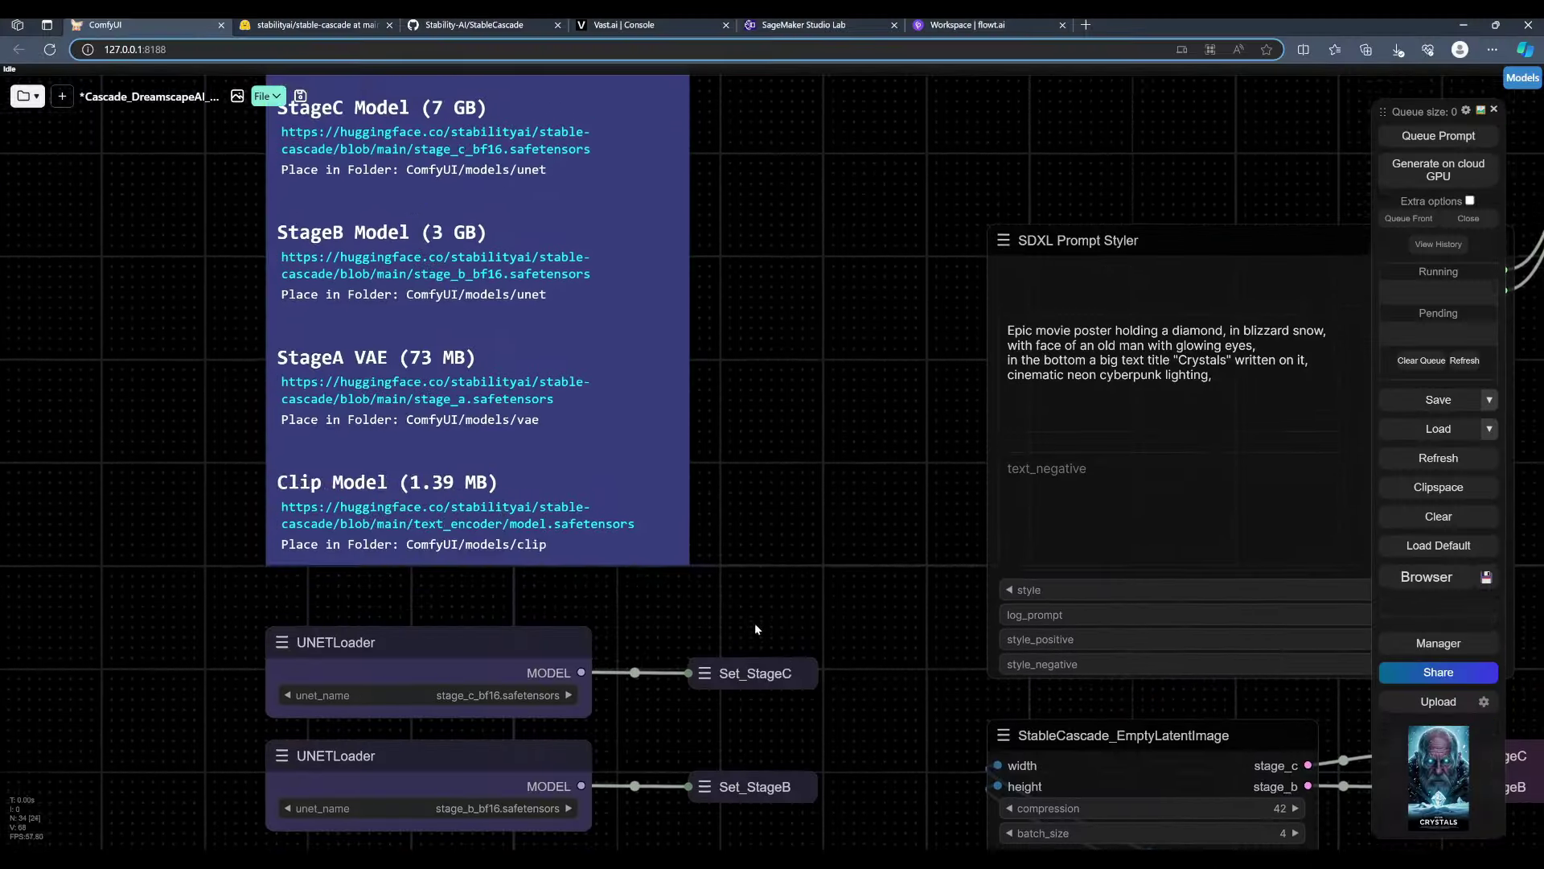
drag(754, 623, 764, 693)
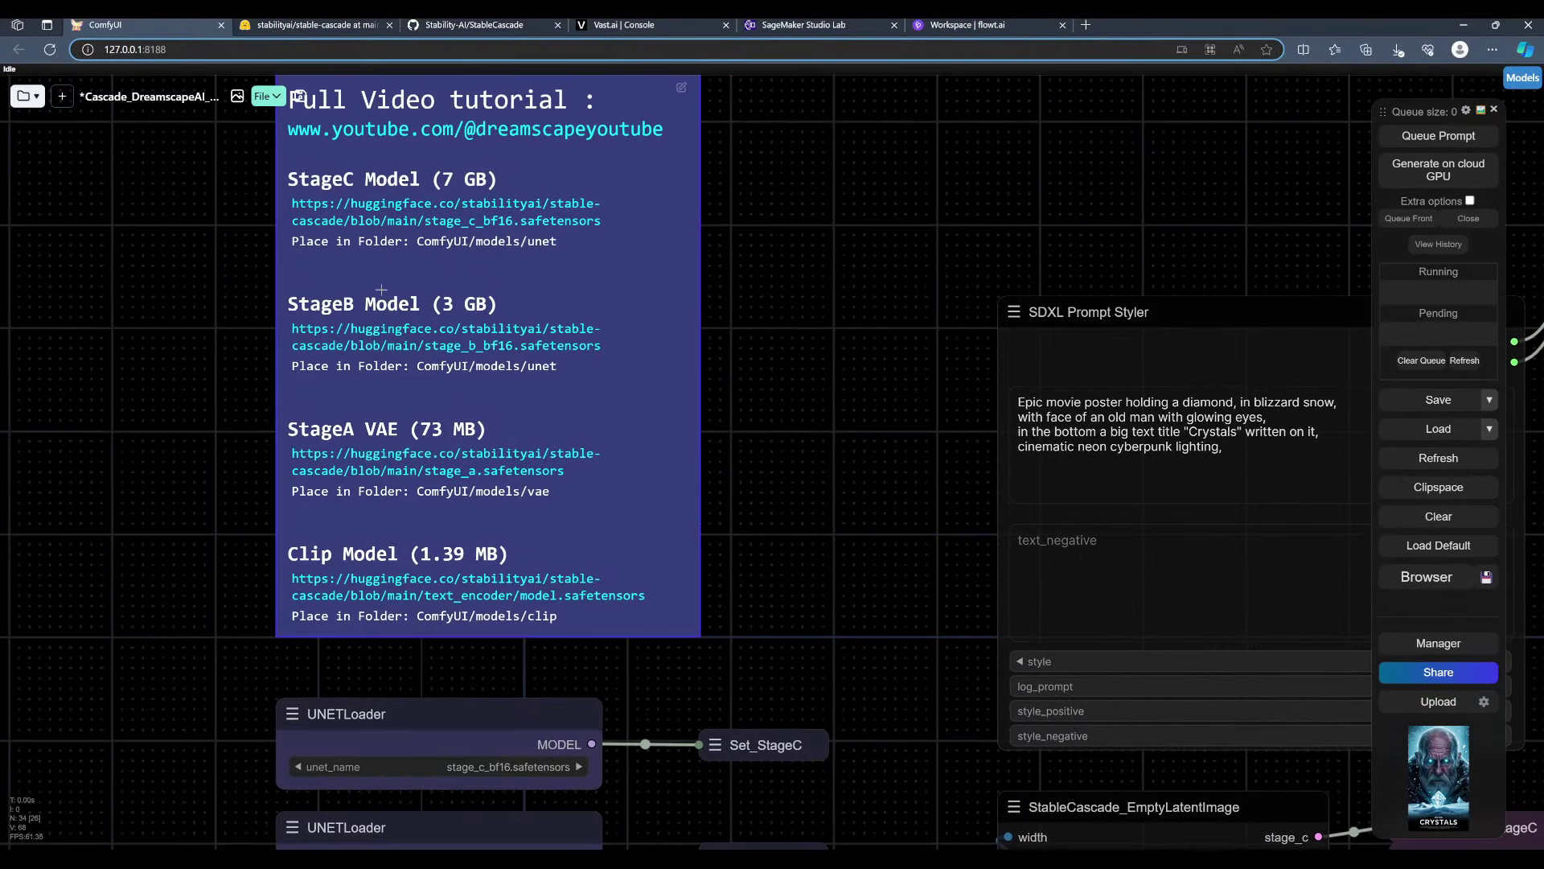
click(315, 25)
scroll(178, 422, down, 3)
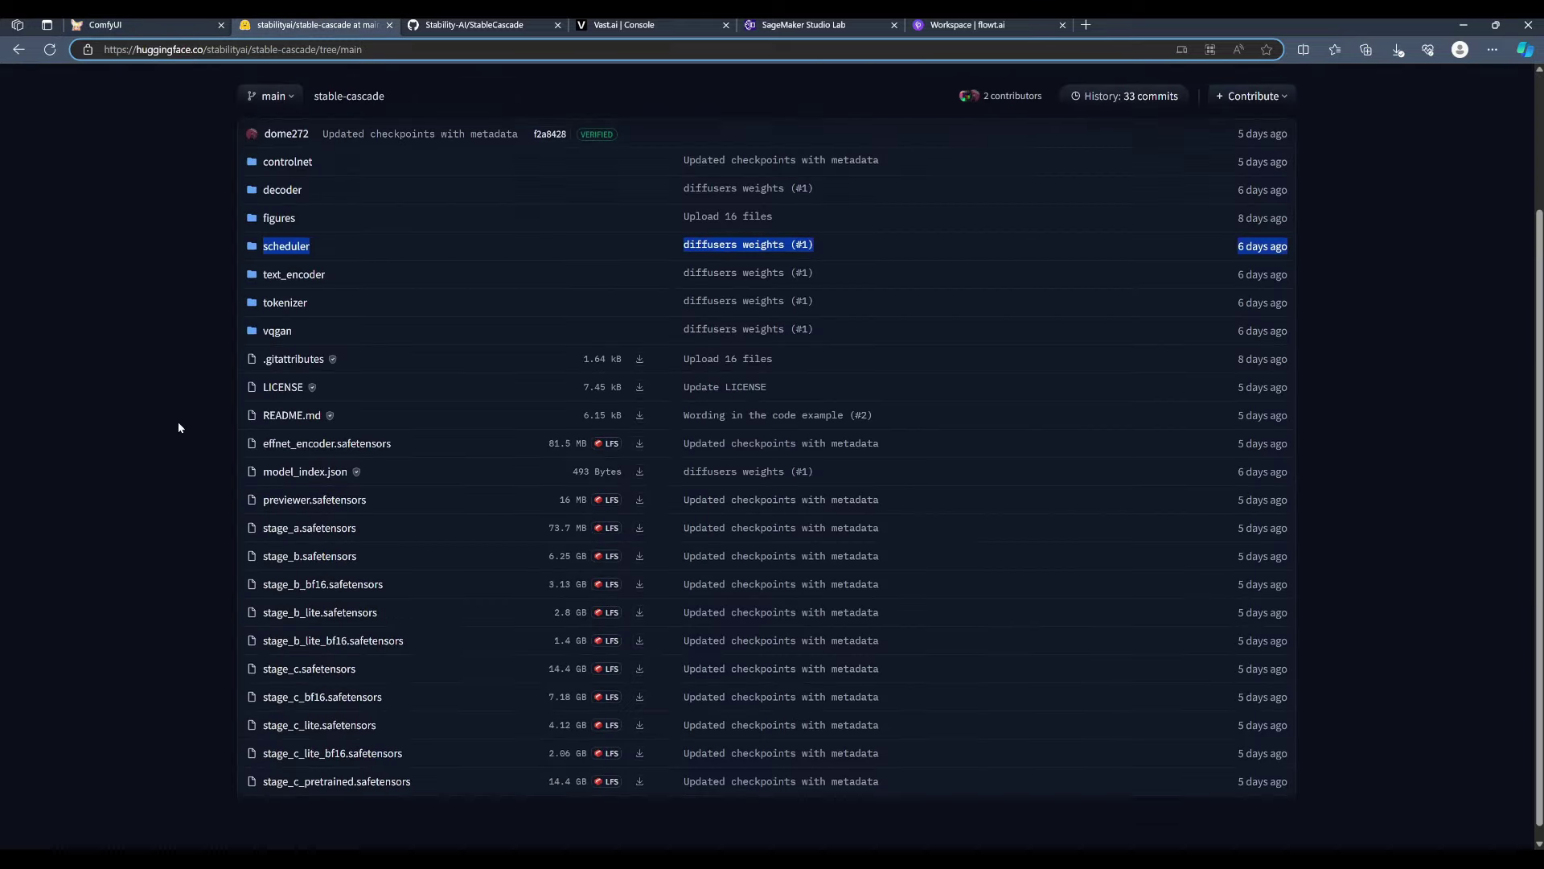
scroll(177, 422, down, 1)
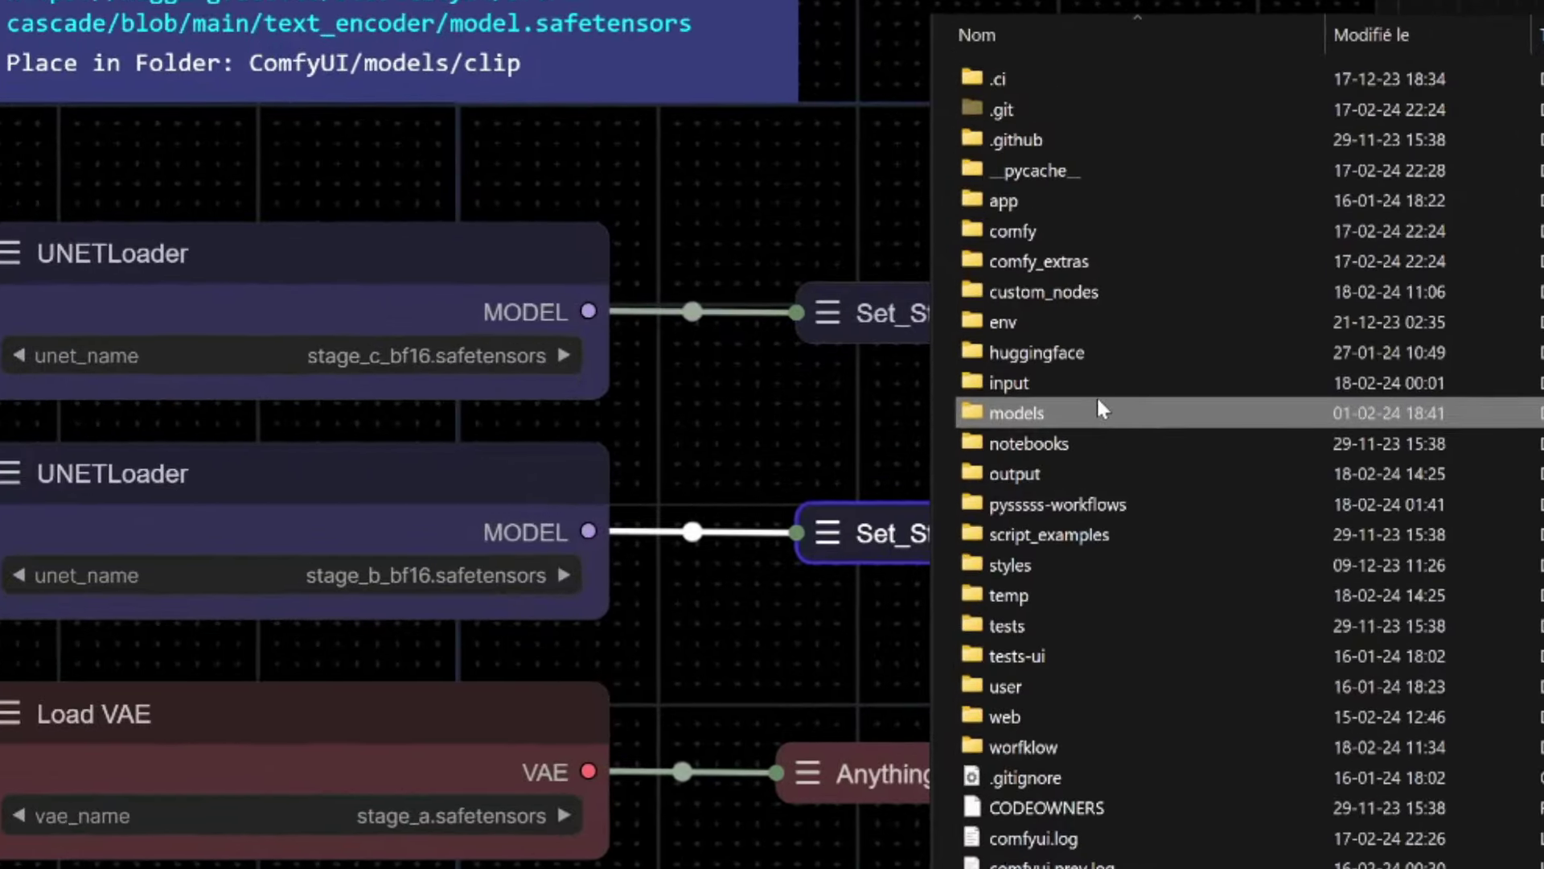
Step: Locate stage_a.safetensors in the ComfyUI models vae folder for the Load VAE node
double_click(1097, 410)
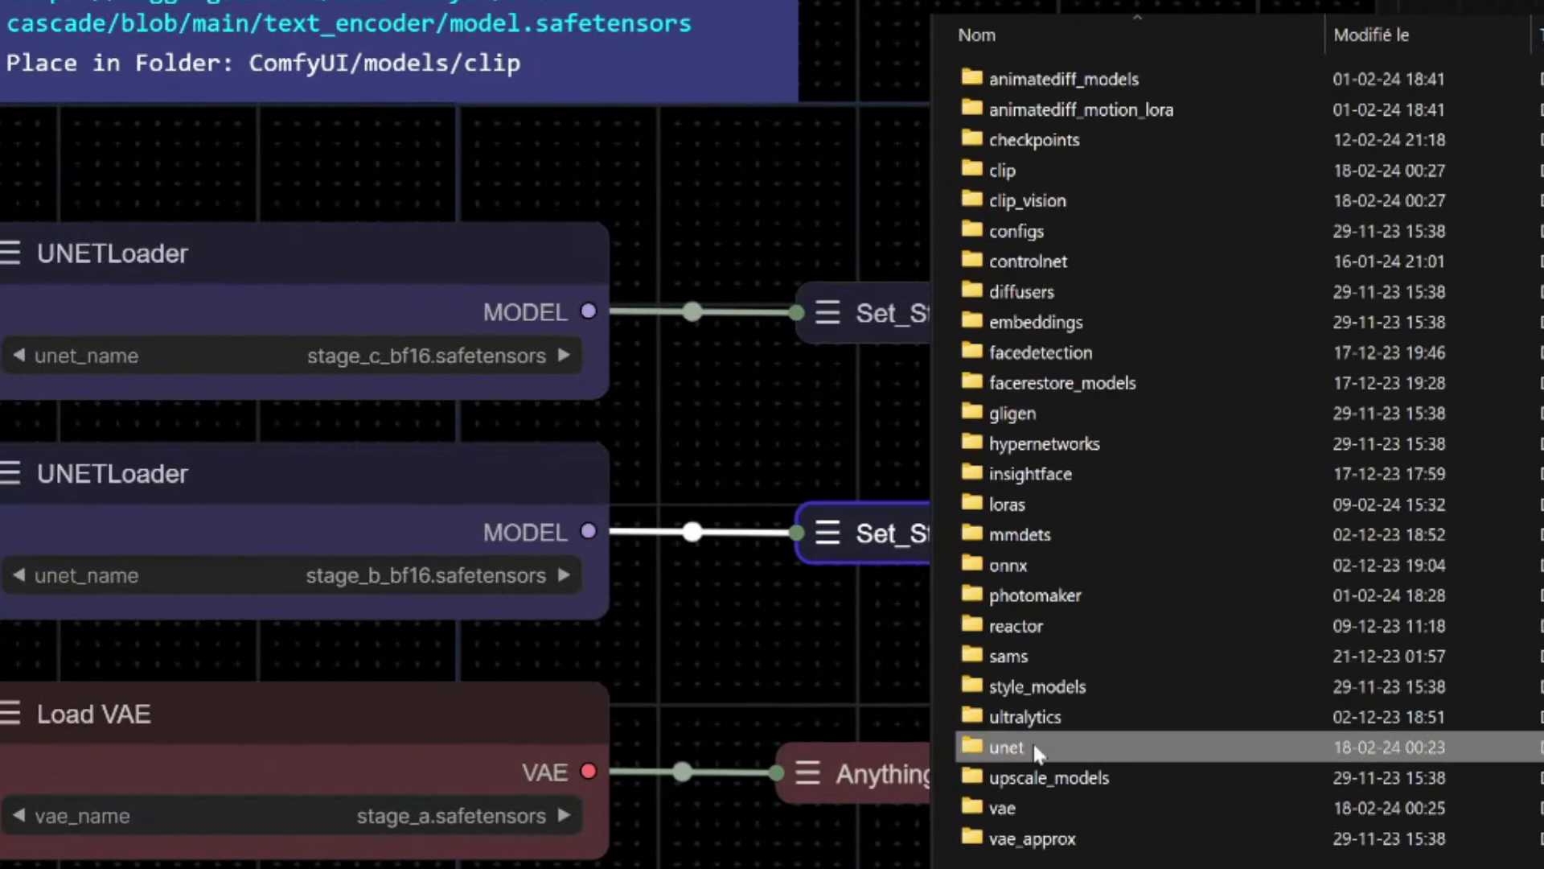
double_click(1083, 750)
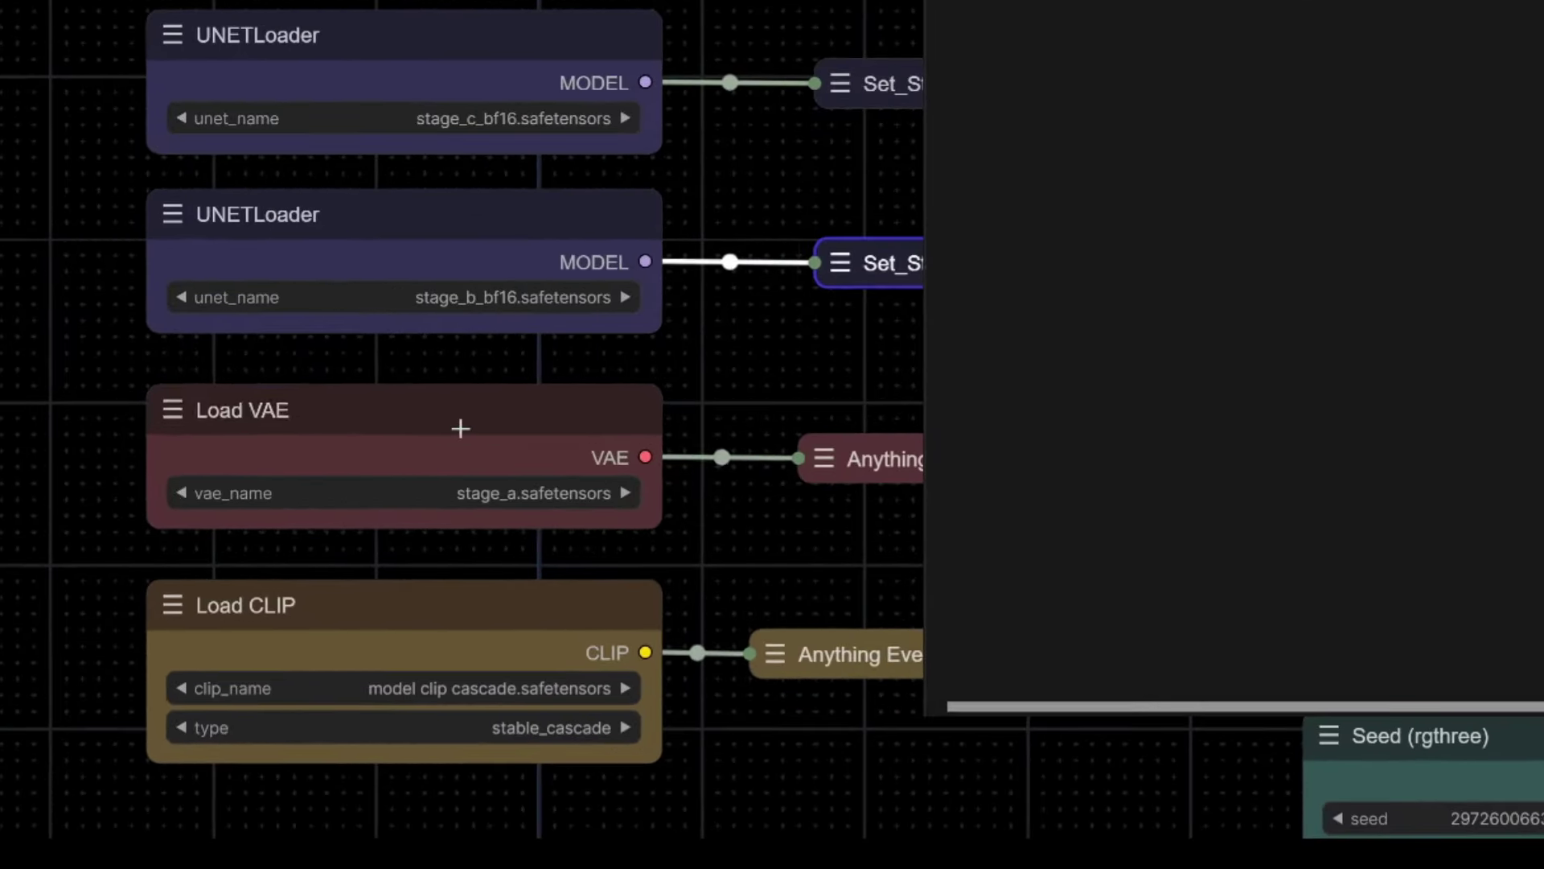
click(519, 519)
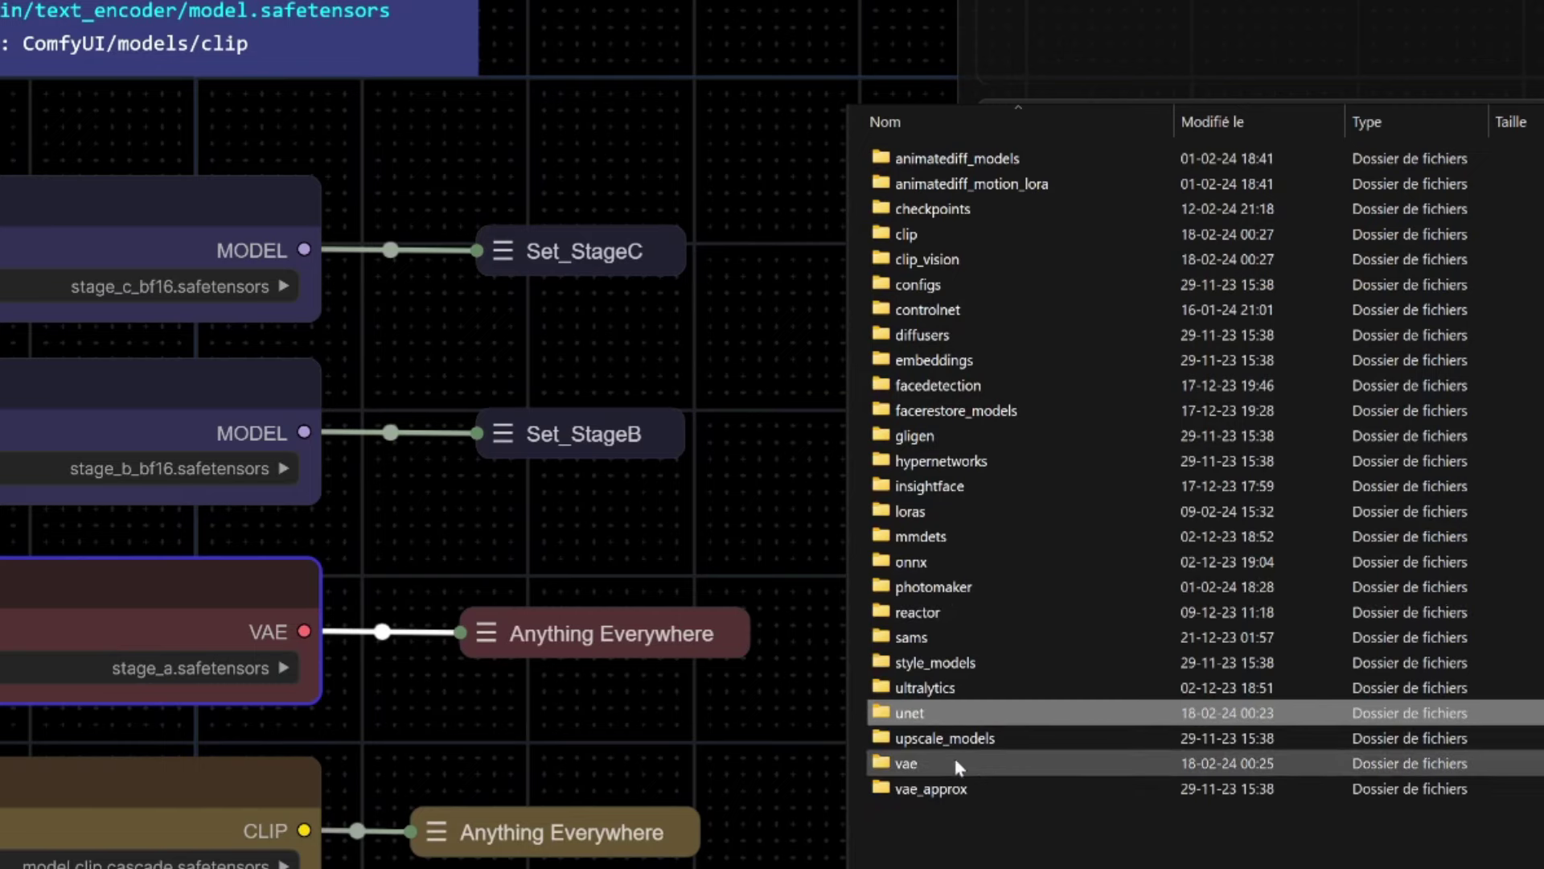
click(960, 766)
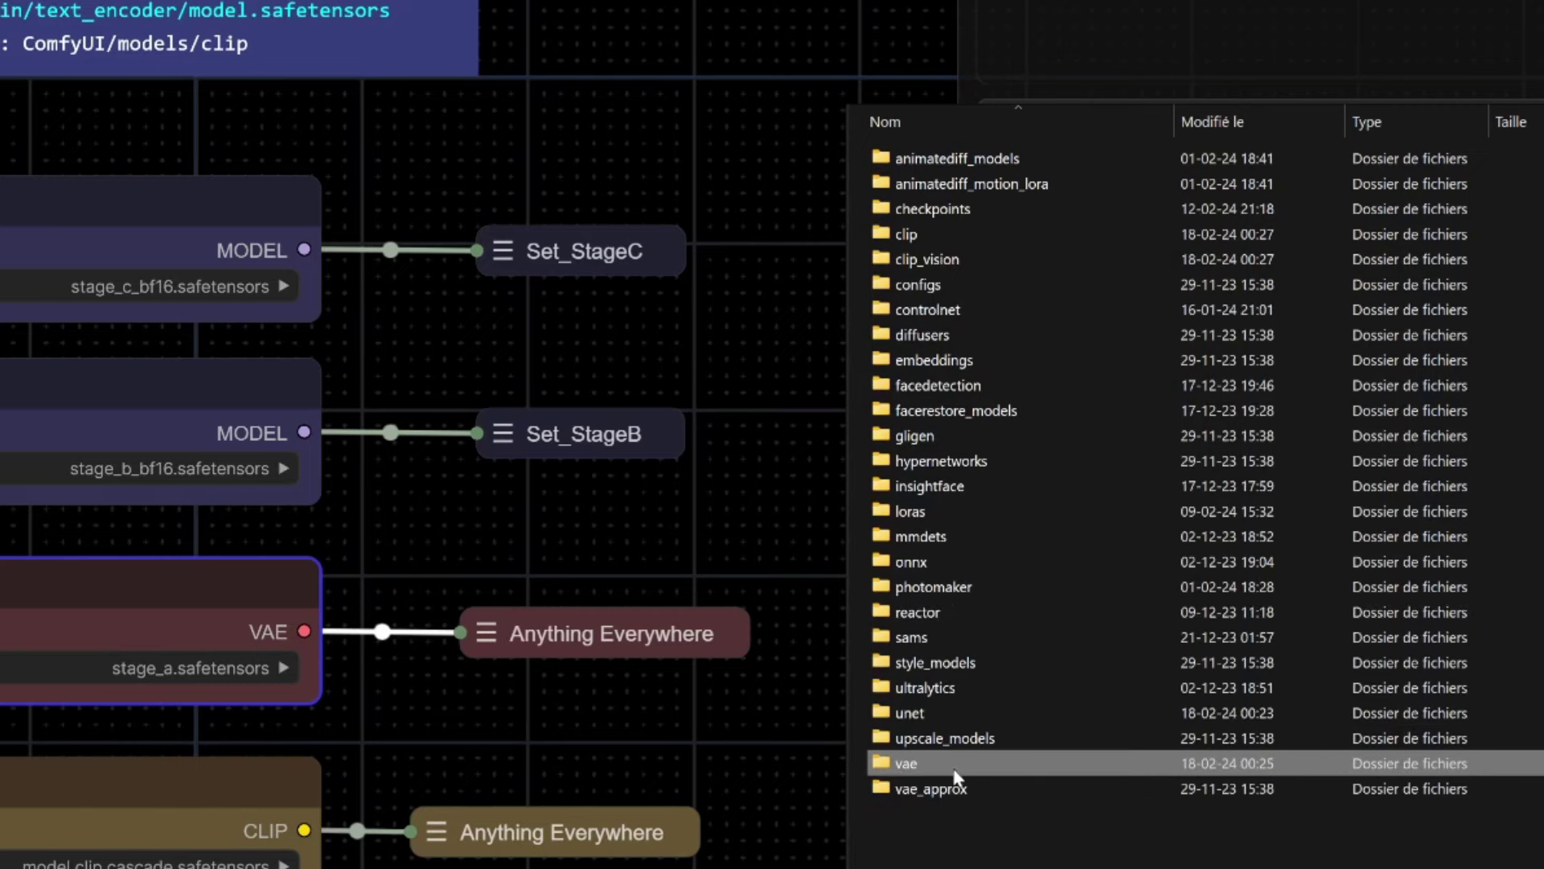
double_click(902, 772)
click(959, 209)
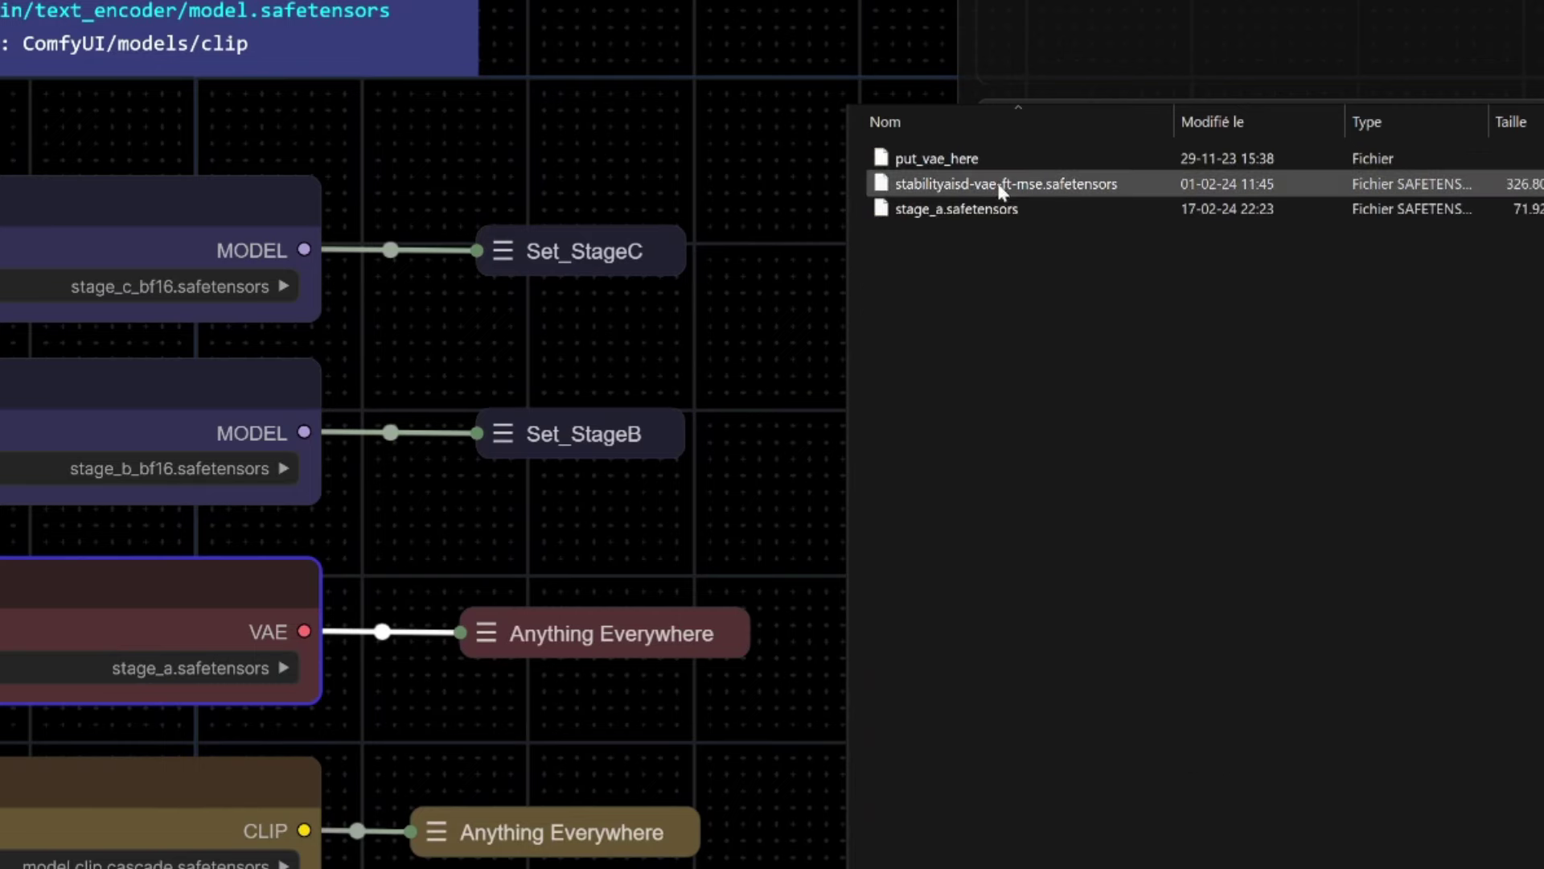
click(1004, 212)
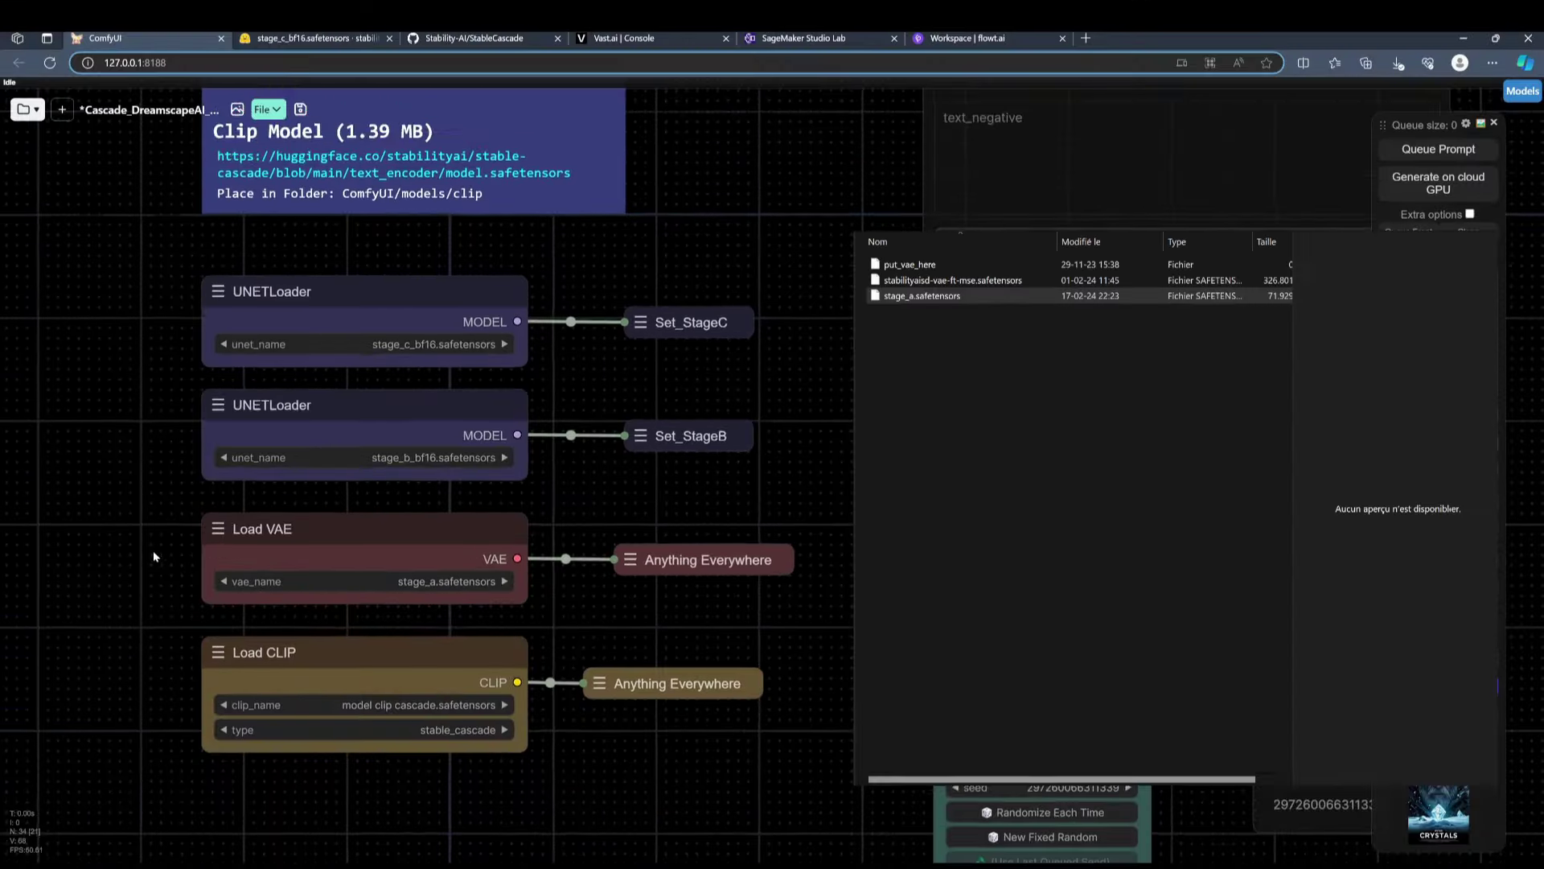
scroll(132, 459, up, 2)
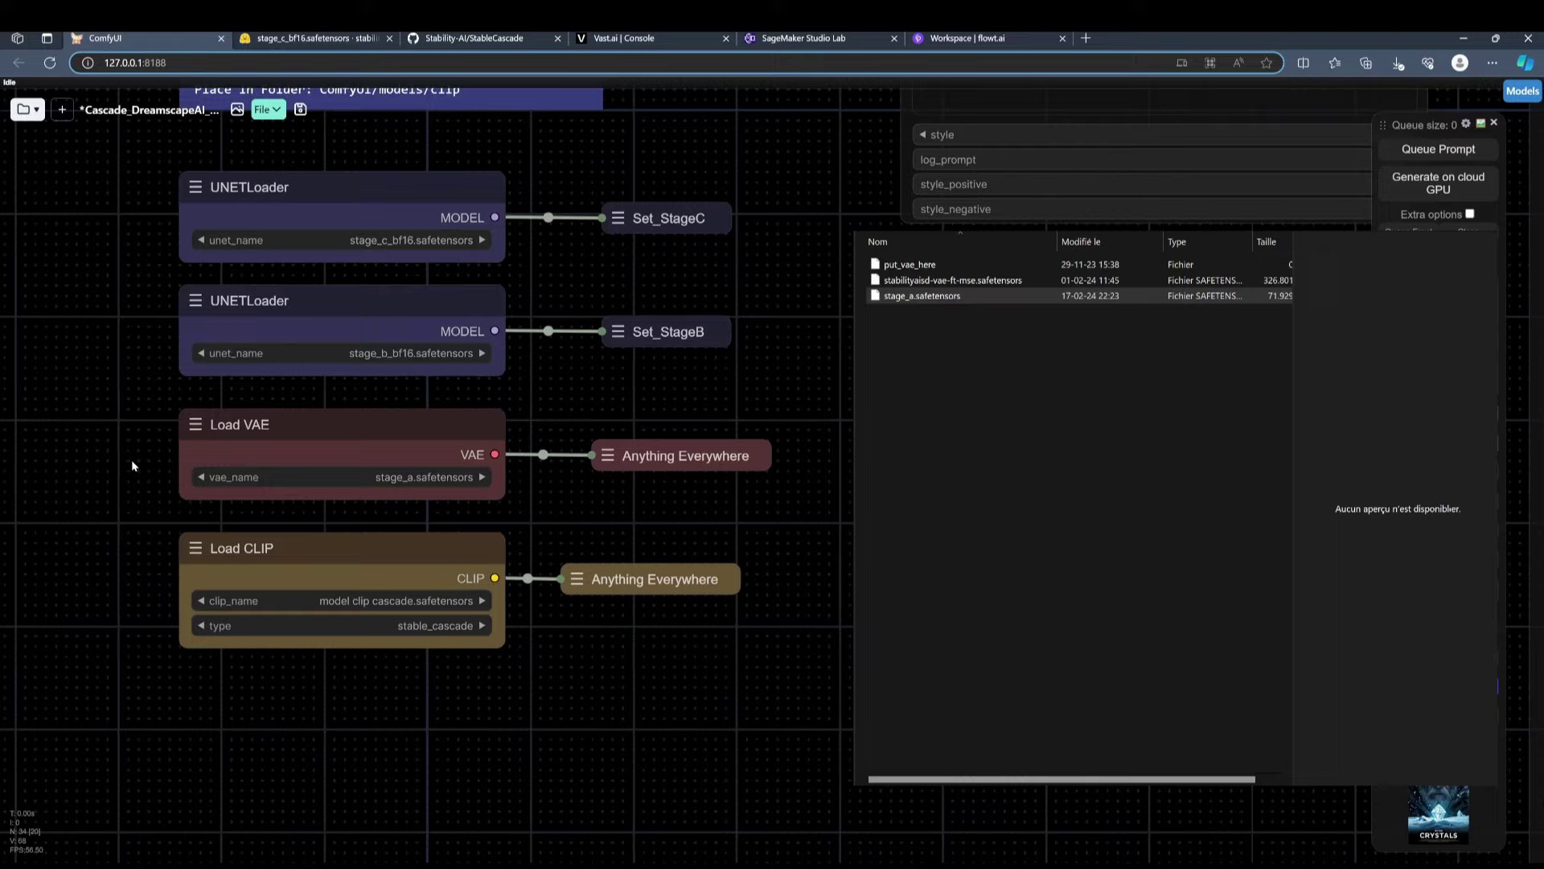
scroll(133, 459, up, 2)
scroll(395, 691, up, 2)
Step: Locate model clip cascade.safetensors in the models clip folder for the Load CLIP node
drag(395, 690, 426, 688)
click(395, 556)
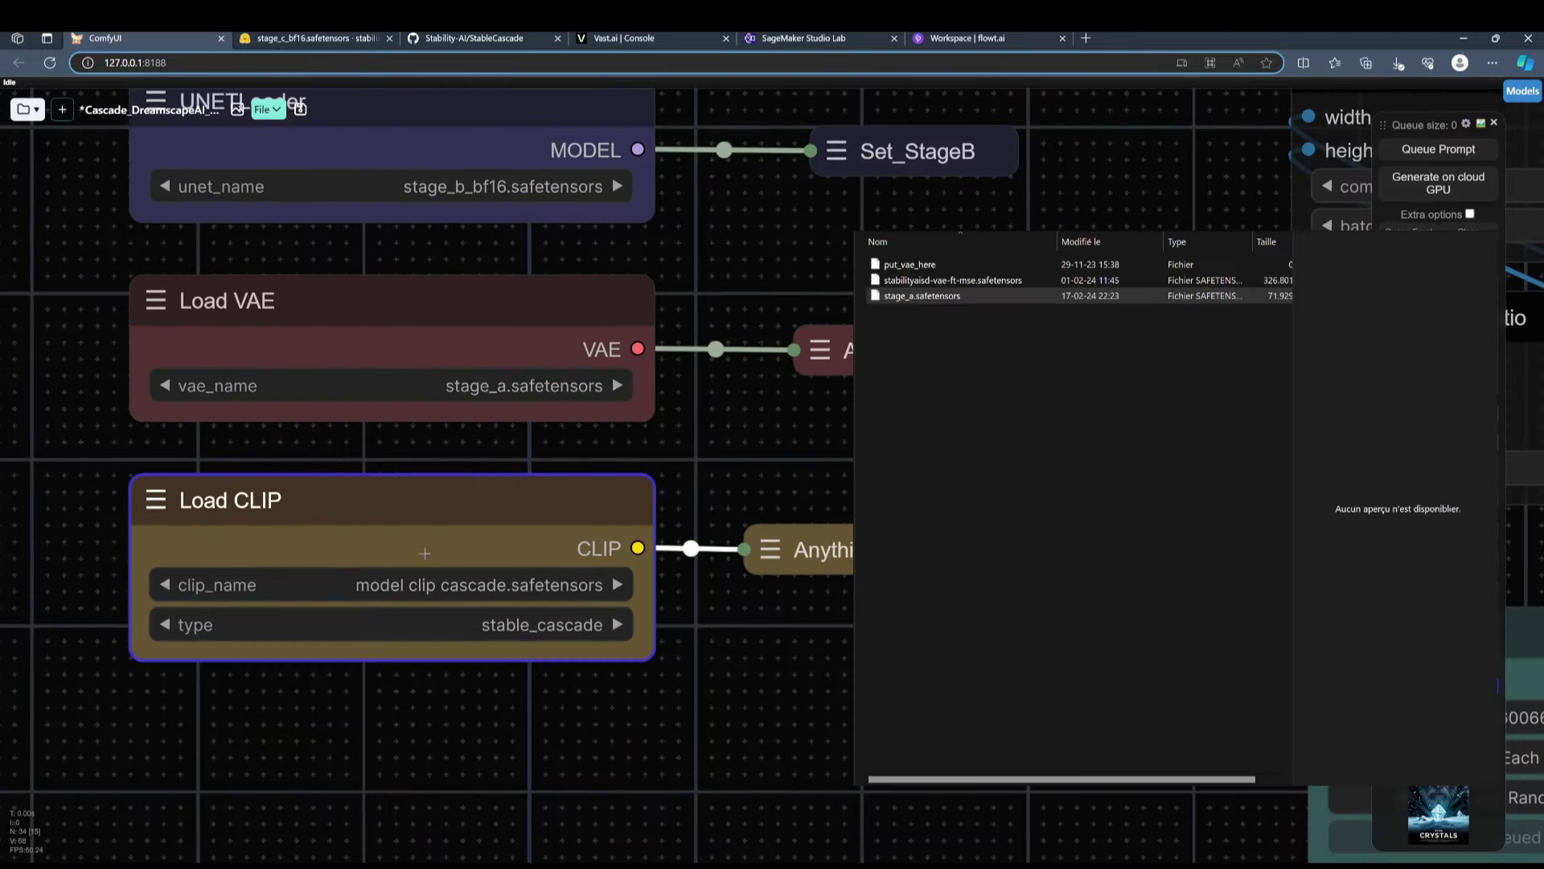
key(BackSpace)
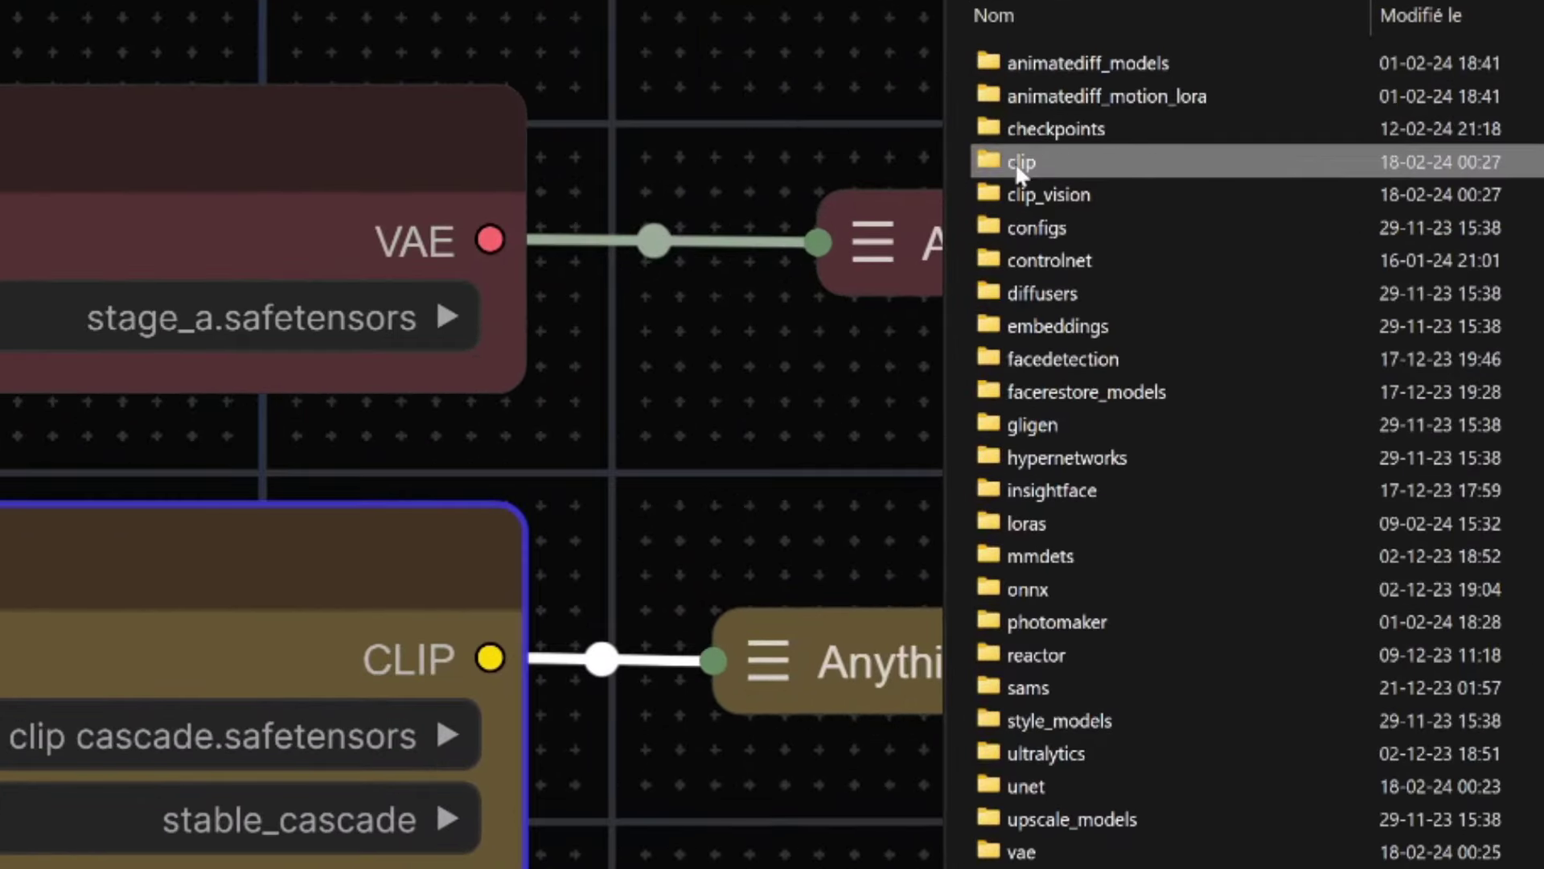
double_click(1020, 163)
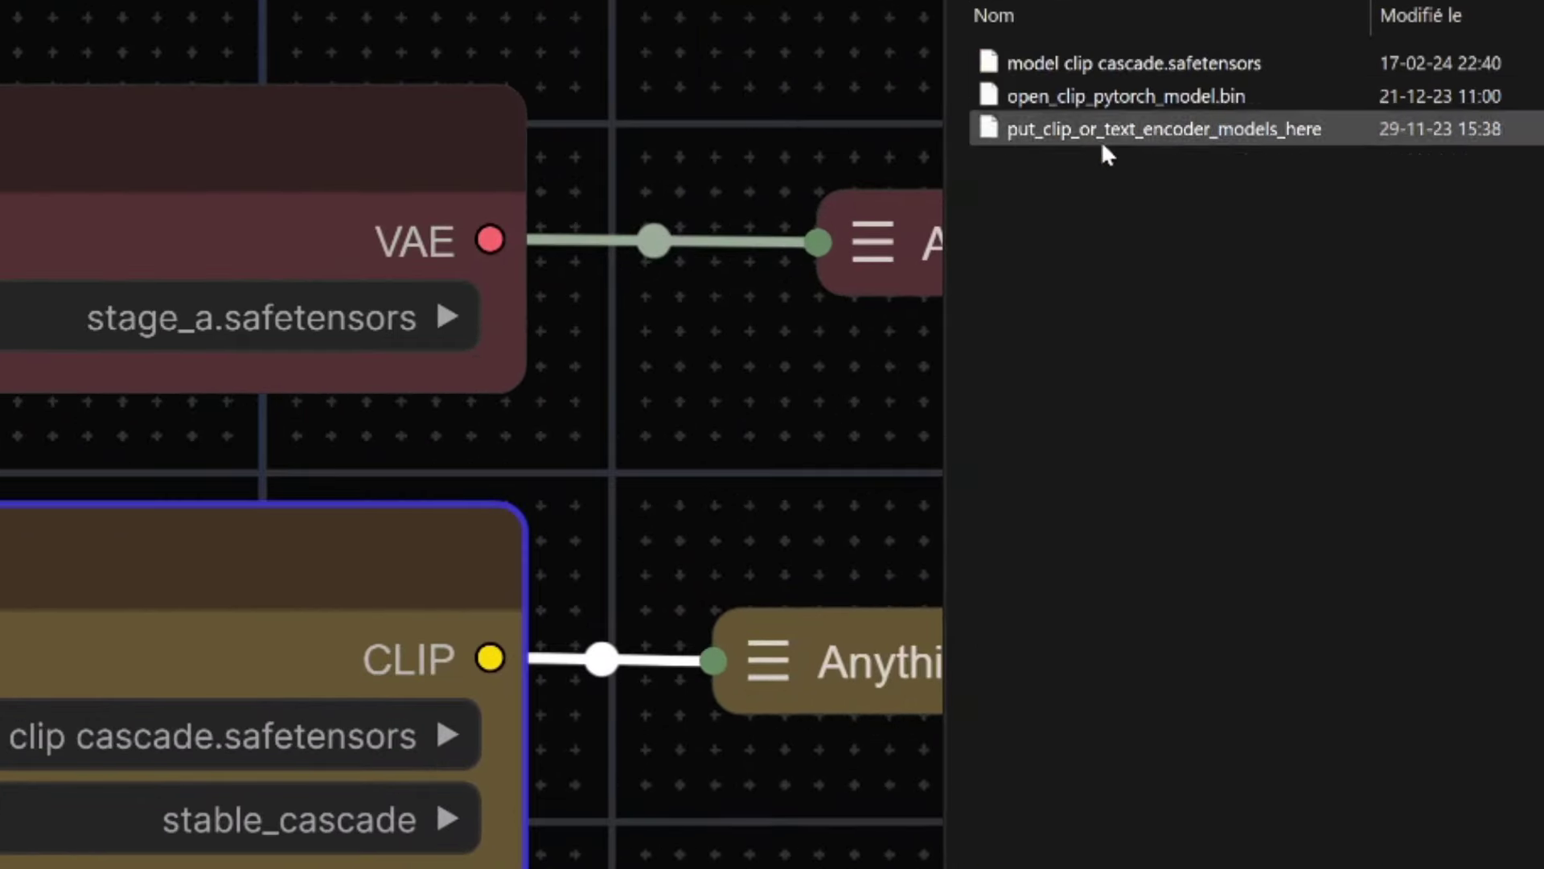
click(1106, 66)
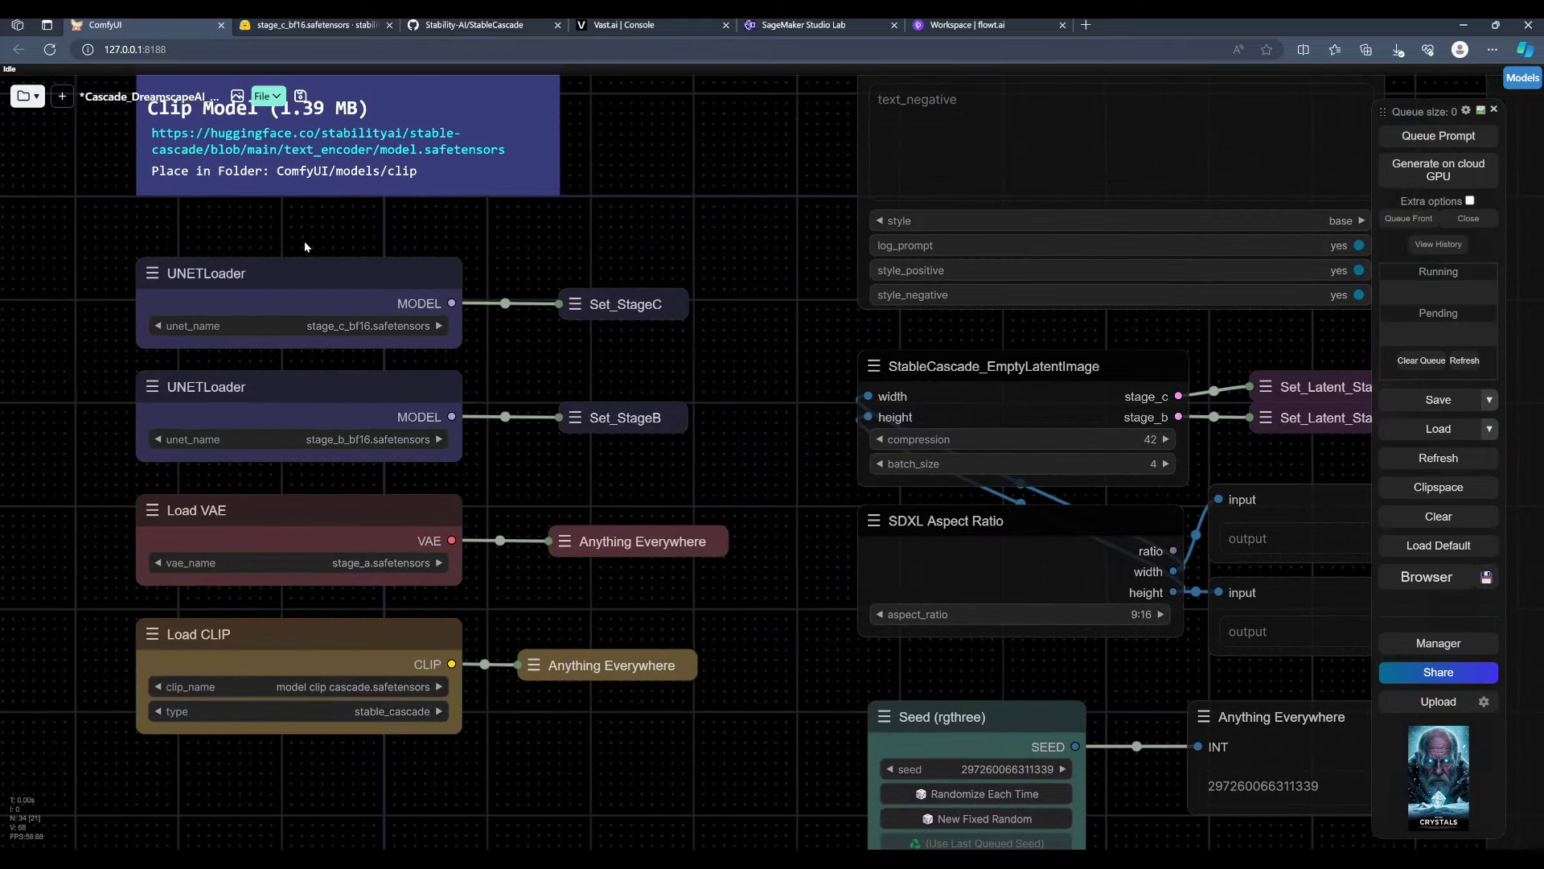
drag(297, 222, 624, 371)
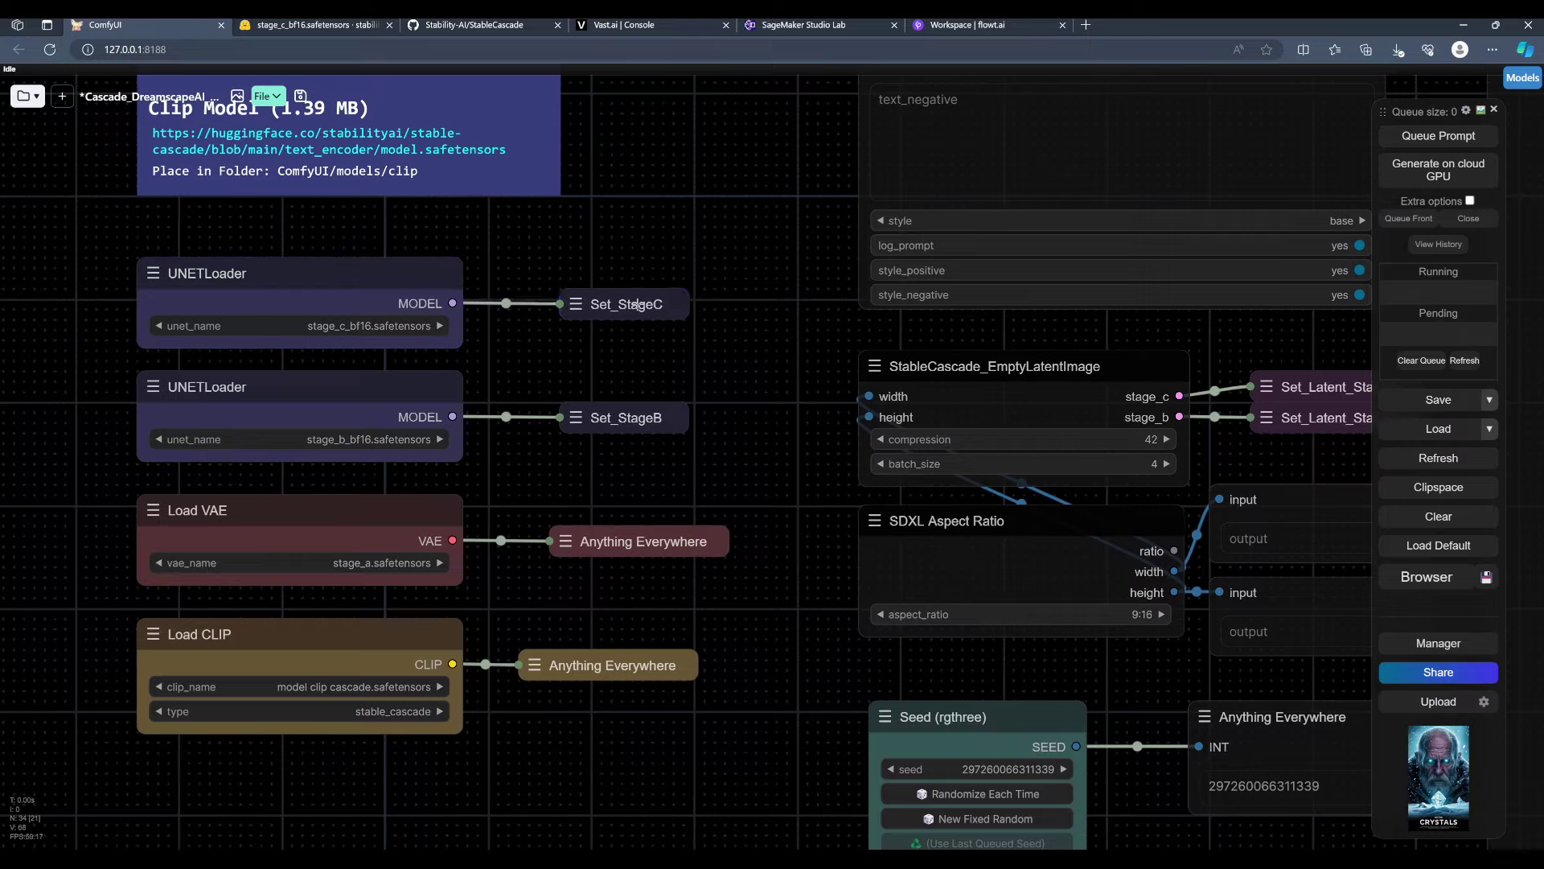
scroll(774, 403, down, 3)
scroll(779, 301, down, 3)
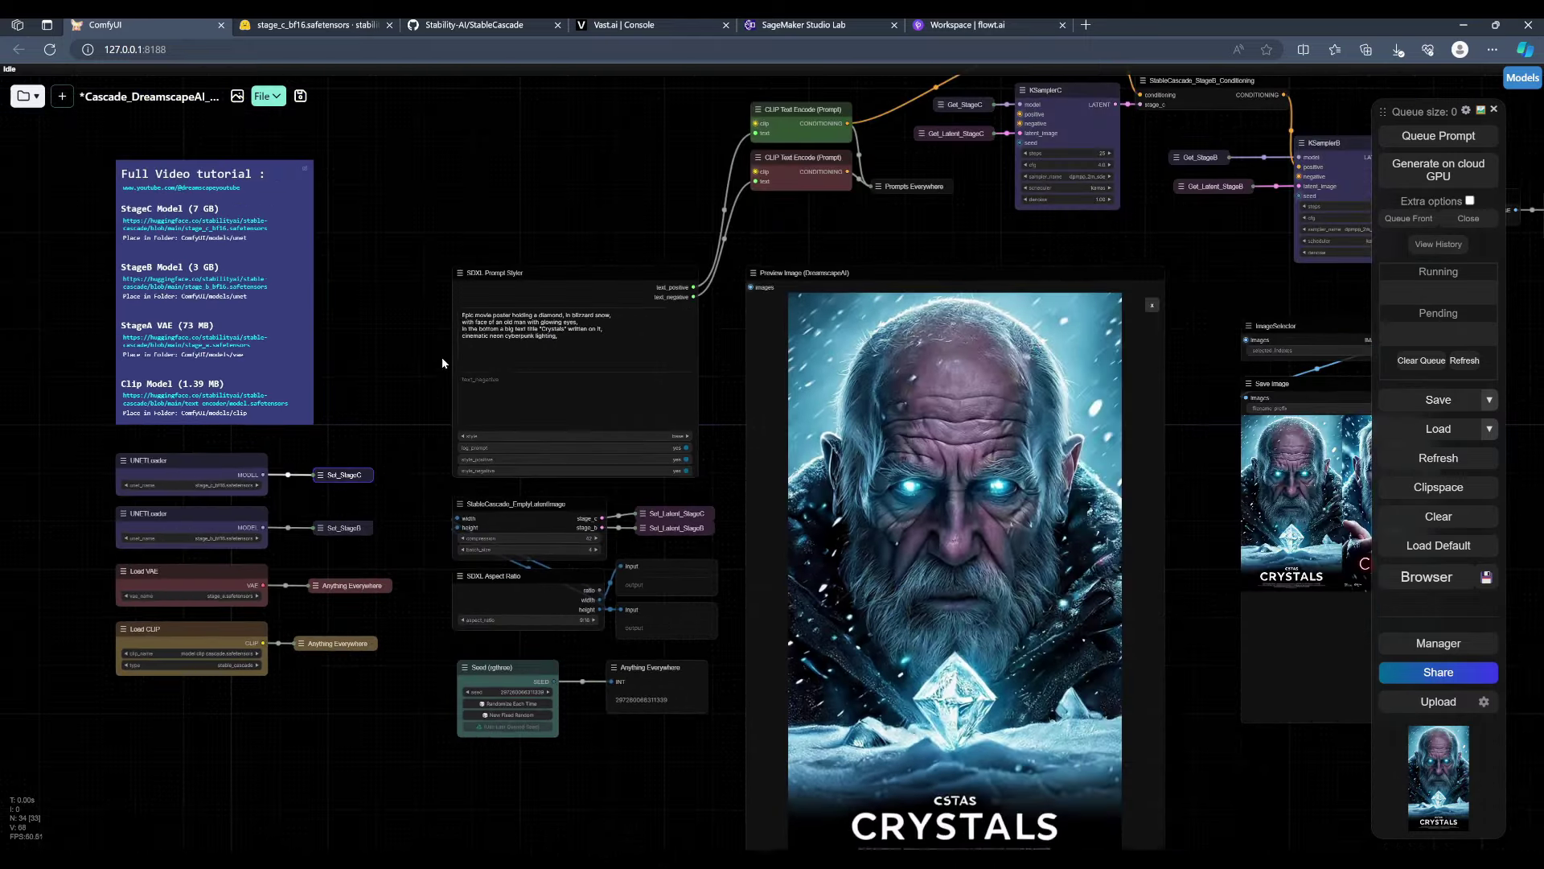
drag(442, 358, 870, 238)
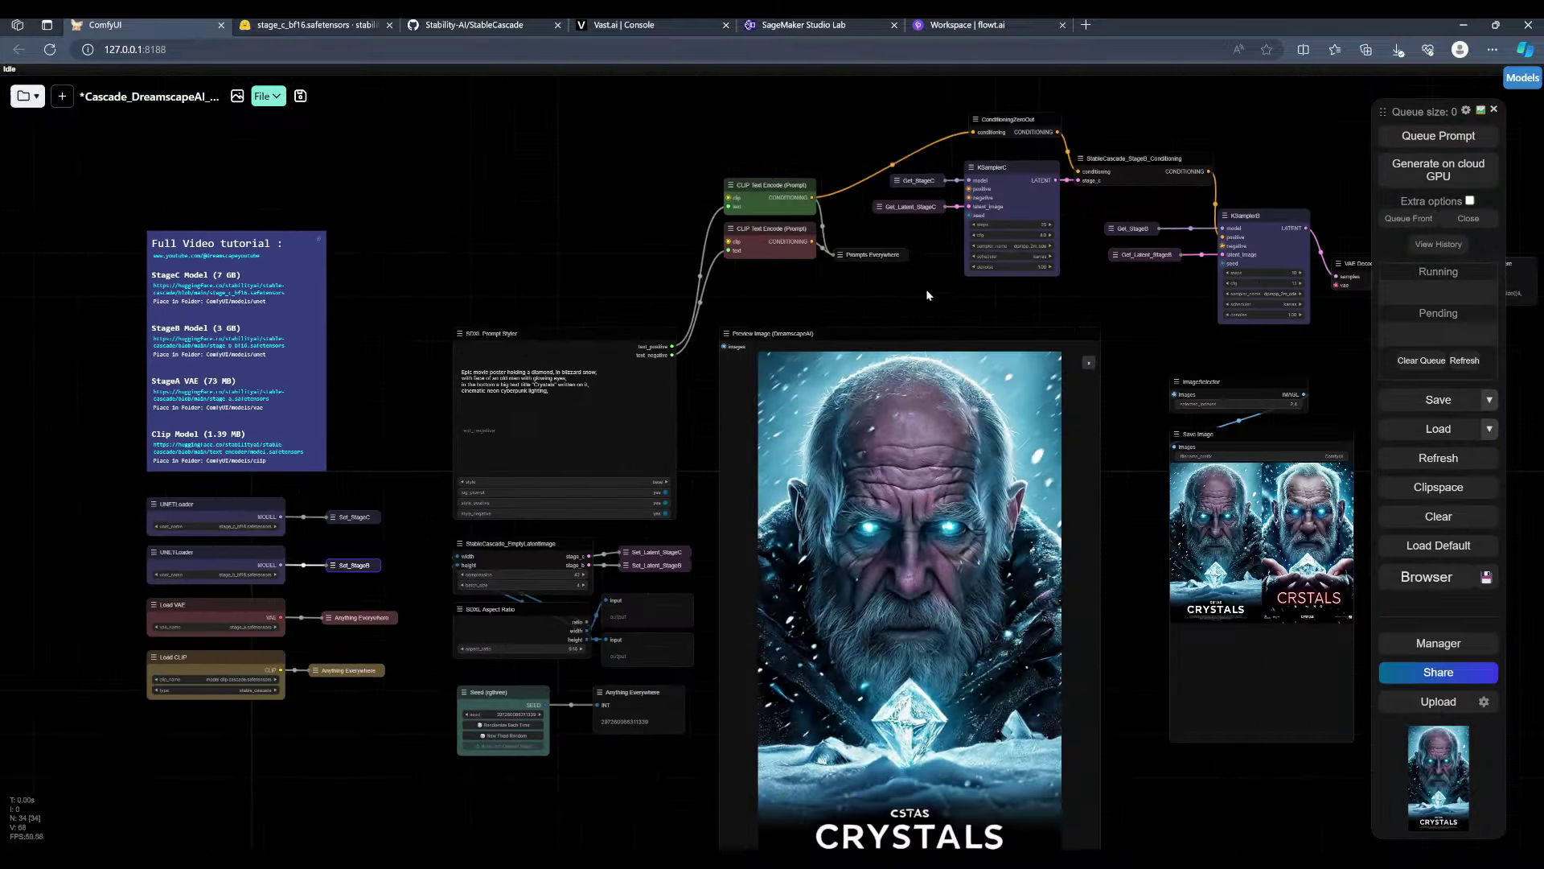
scroll(925, 296, up, 6)
click(749, 323)
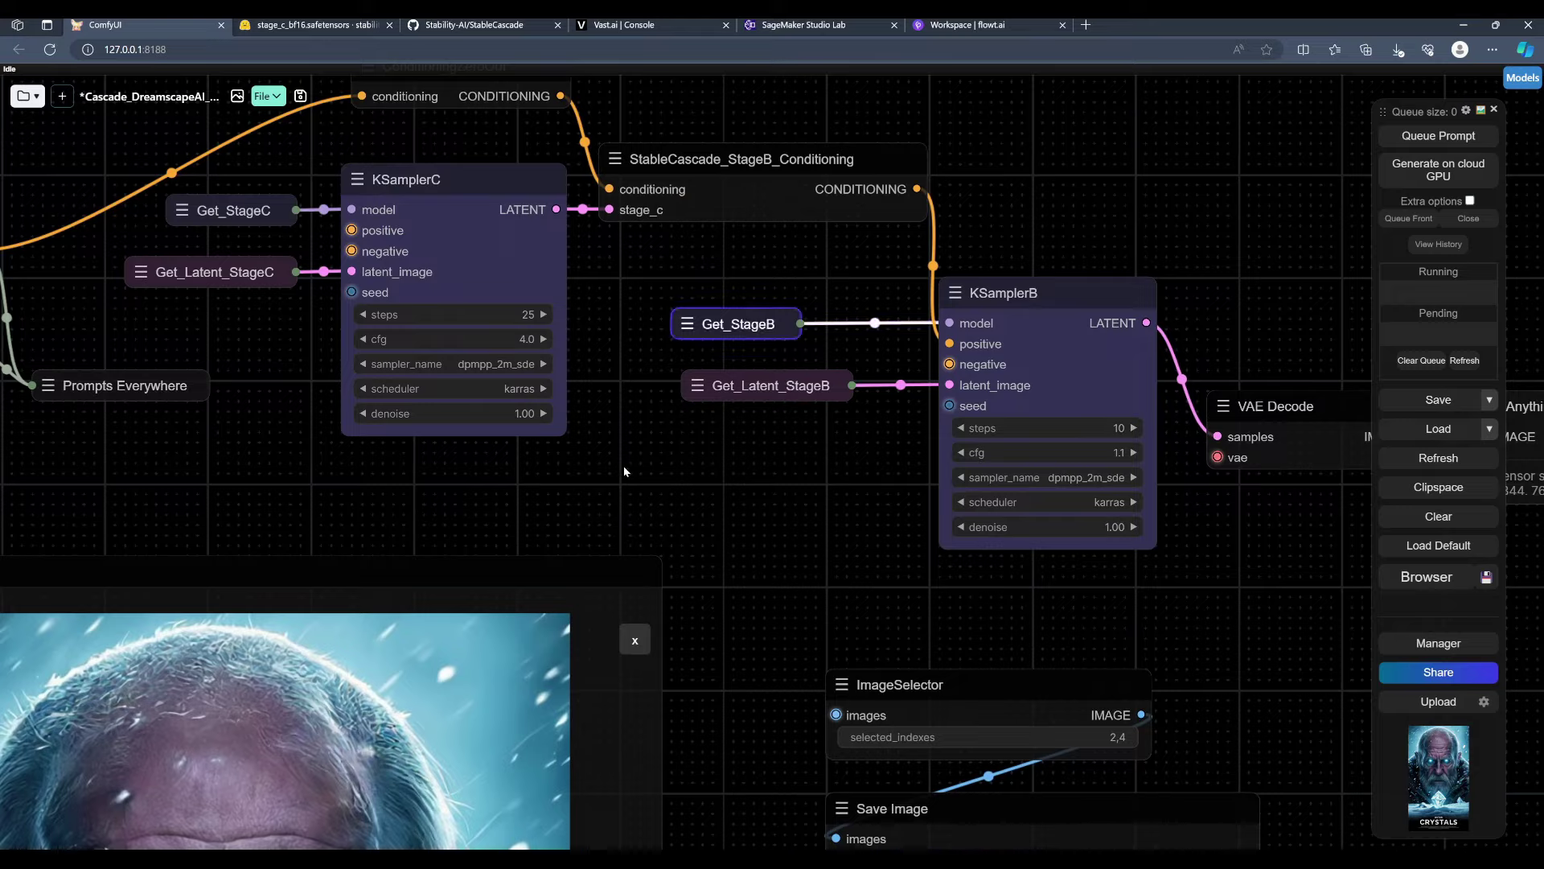
scroll(625, 470, down, 8)
drag(724, 482, 773, 447)
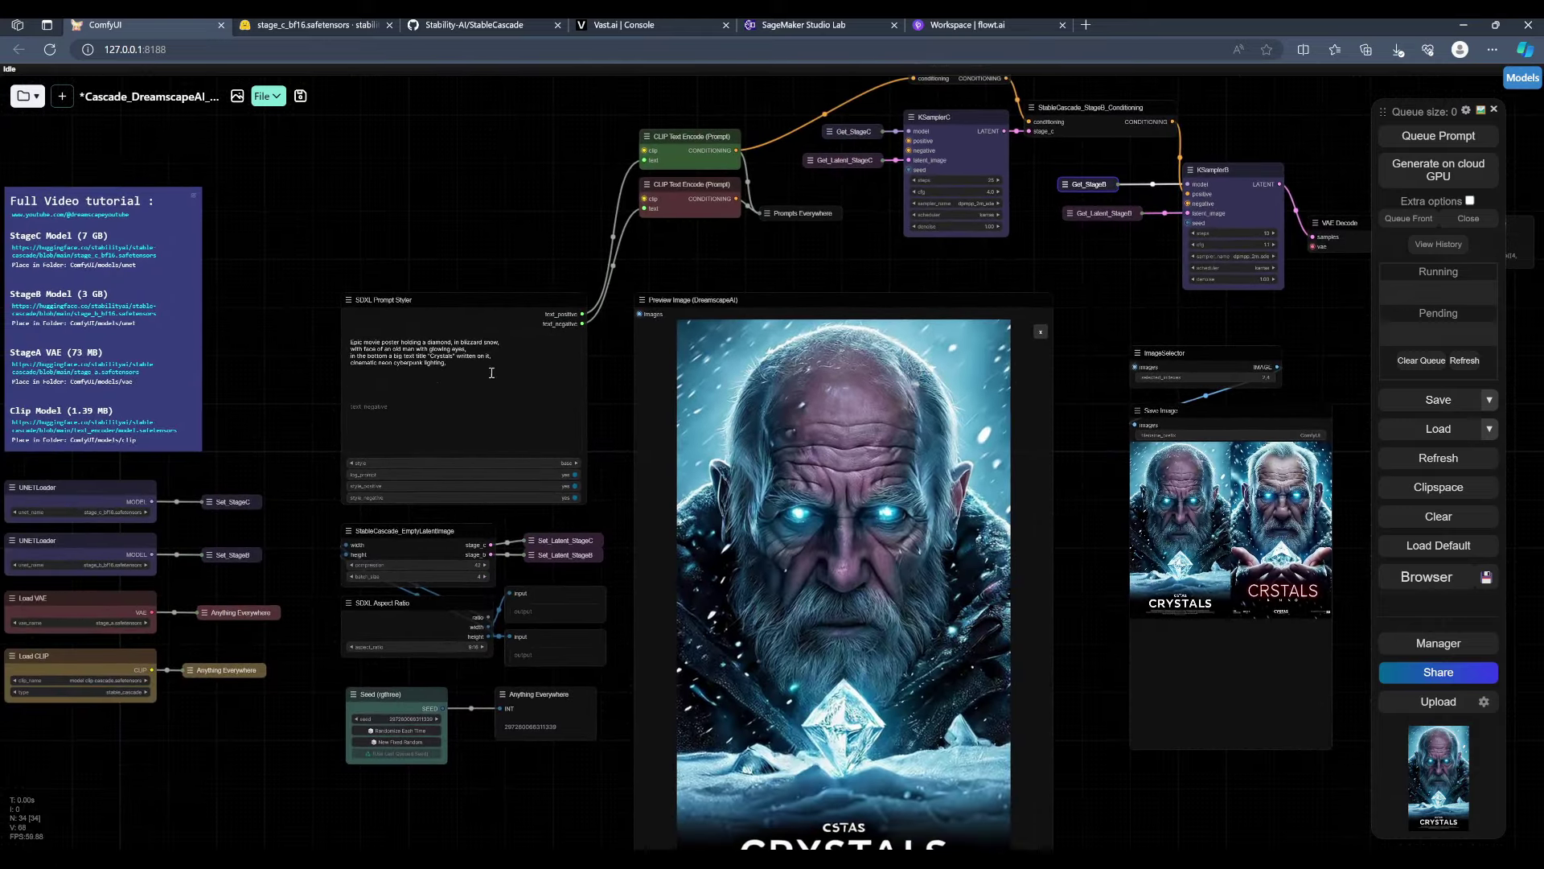
click(490, 373)
scroll(491, 374, up, 4)
drag(425, 250, 771, 842)
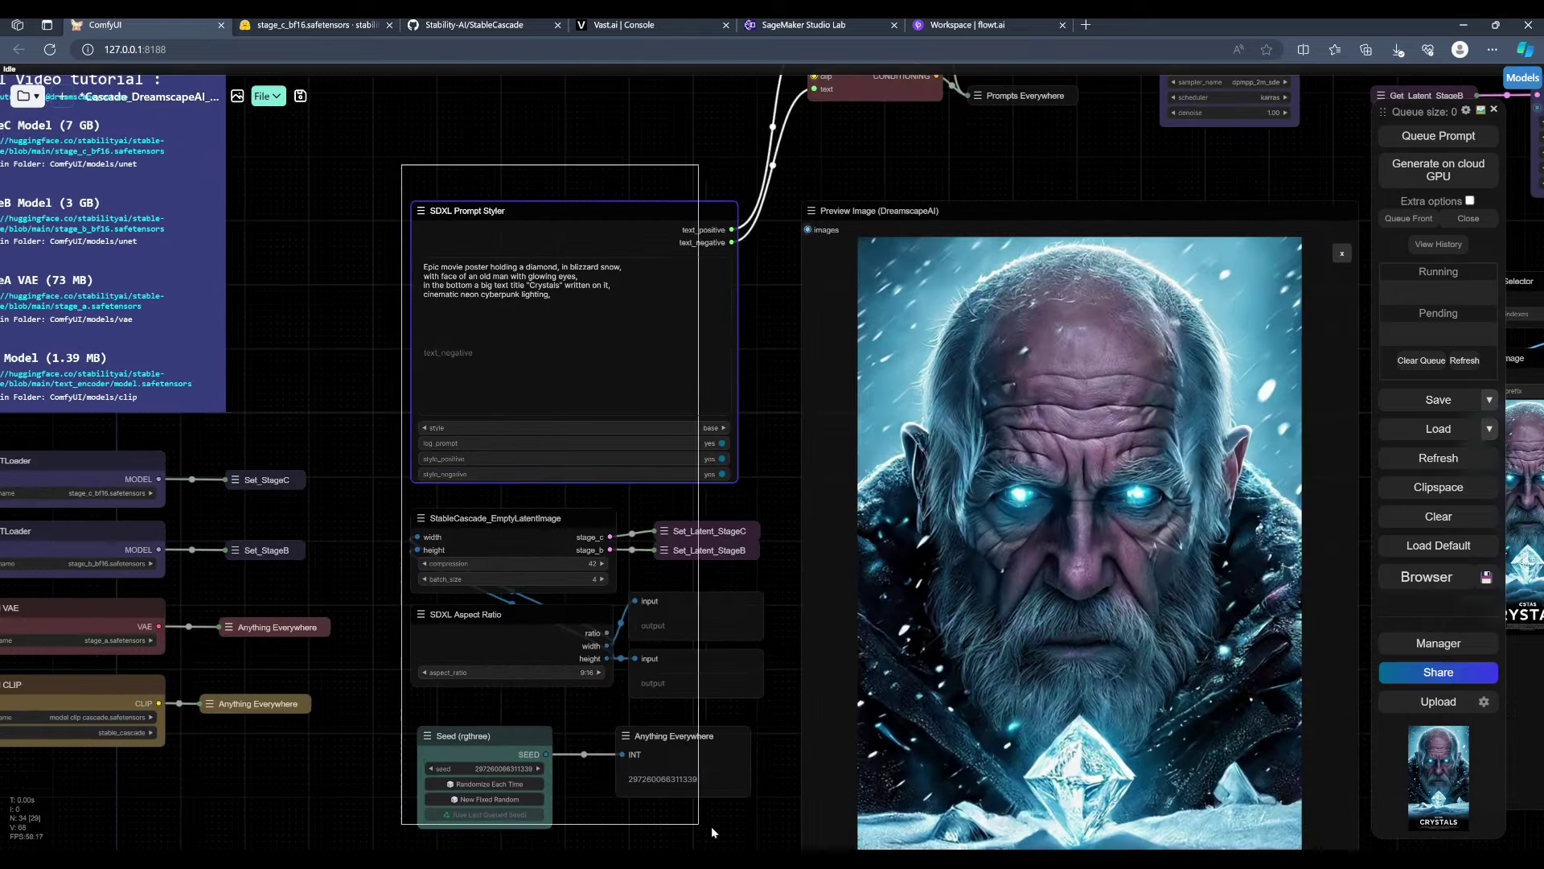
click(579, 298)
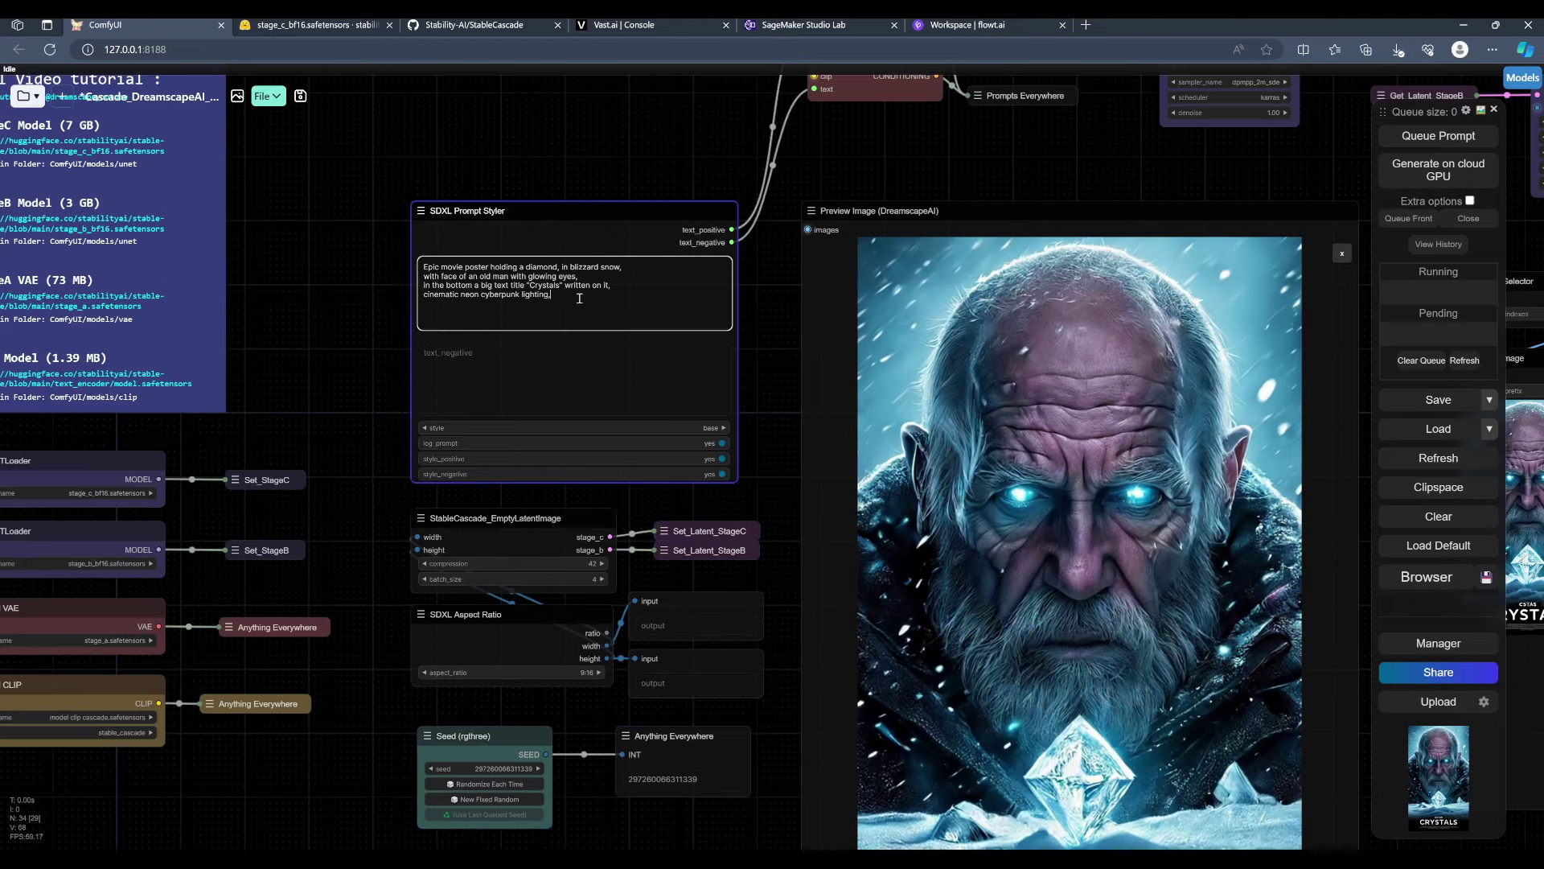
Step: Set the SDXL Prompt Styler style to sai-cinematic via the 'cinema' filter
click(474, 372)
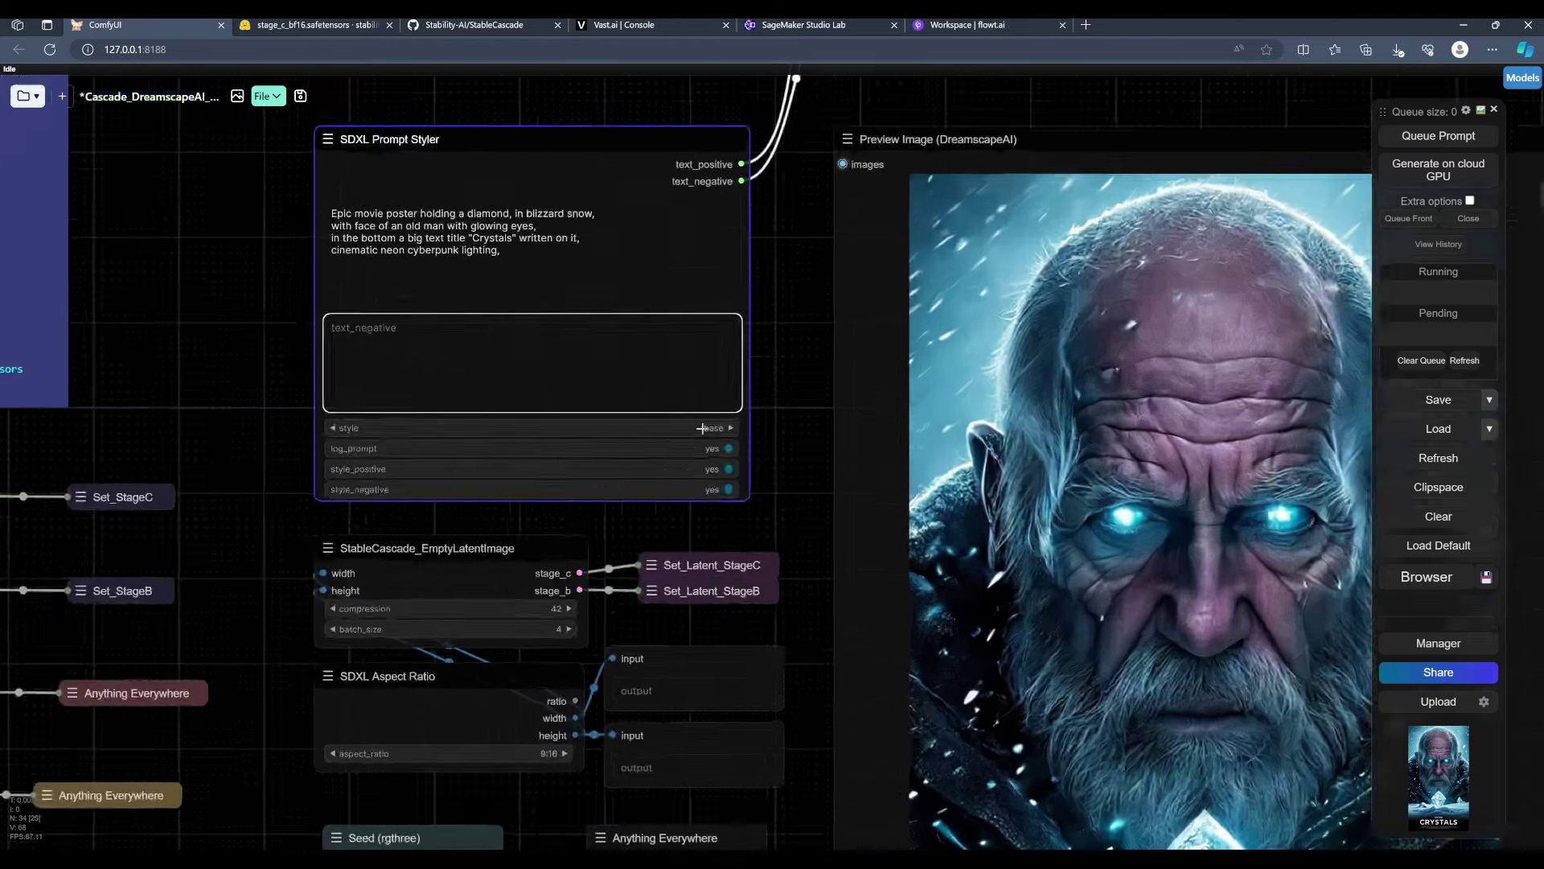
click(702, 429)
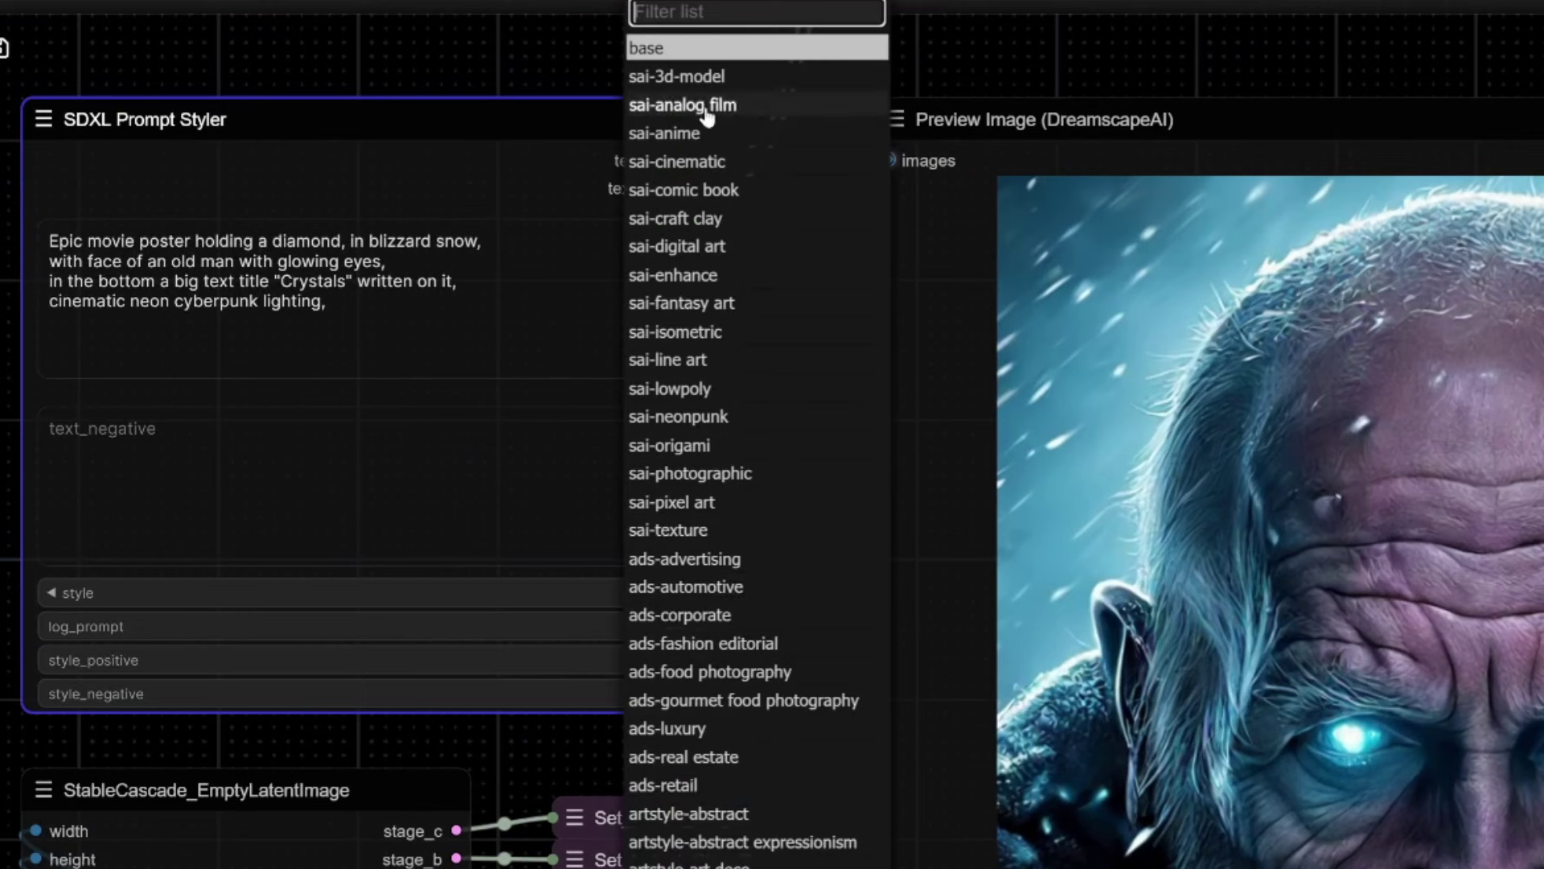
text(ci)
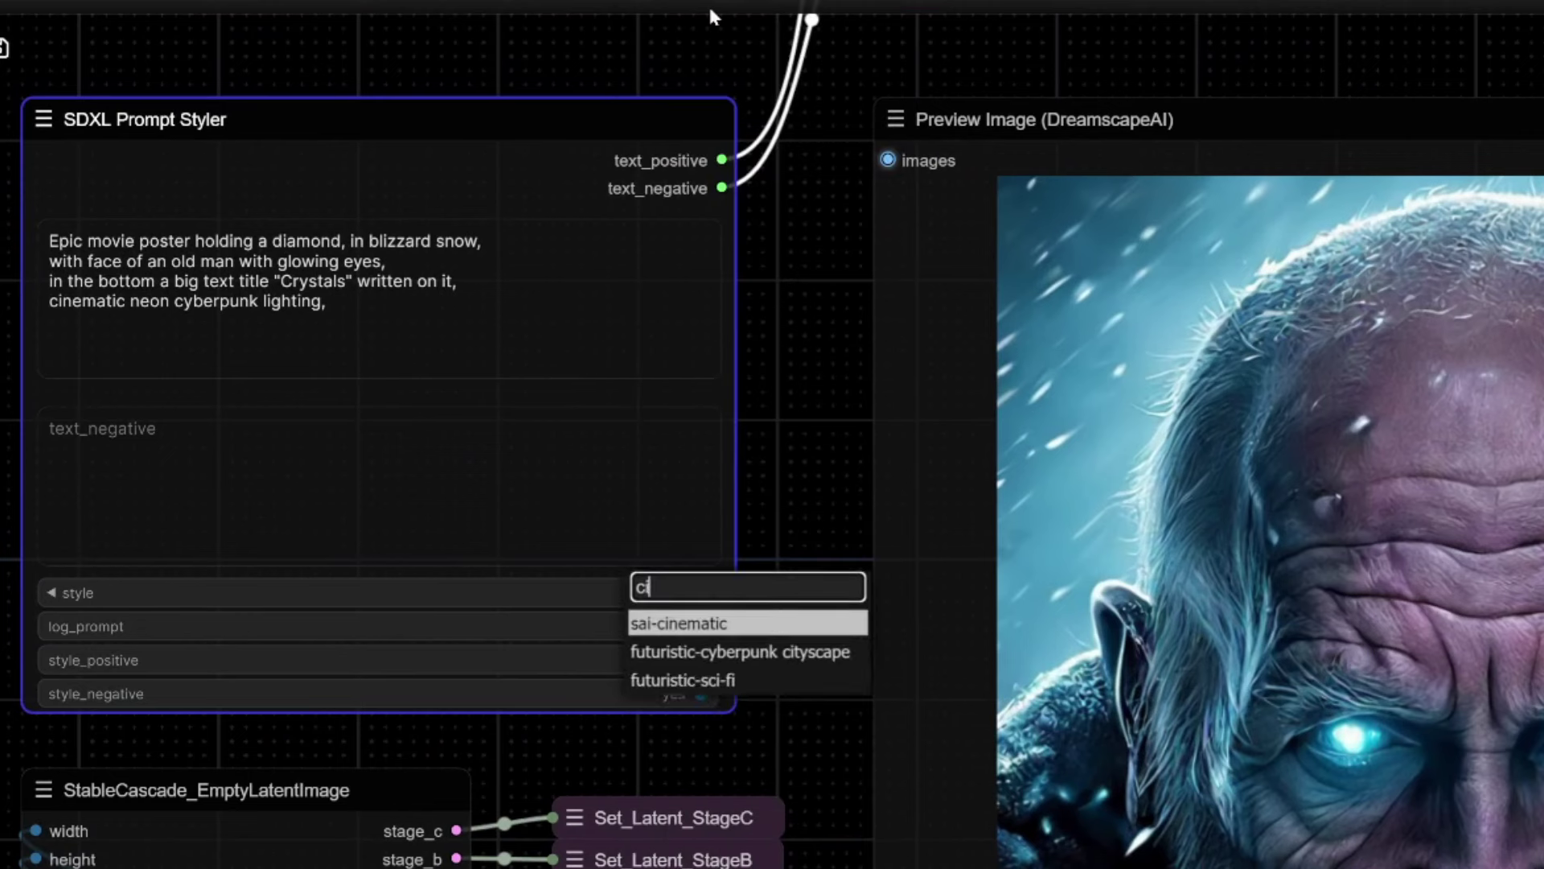
text(nema)
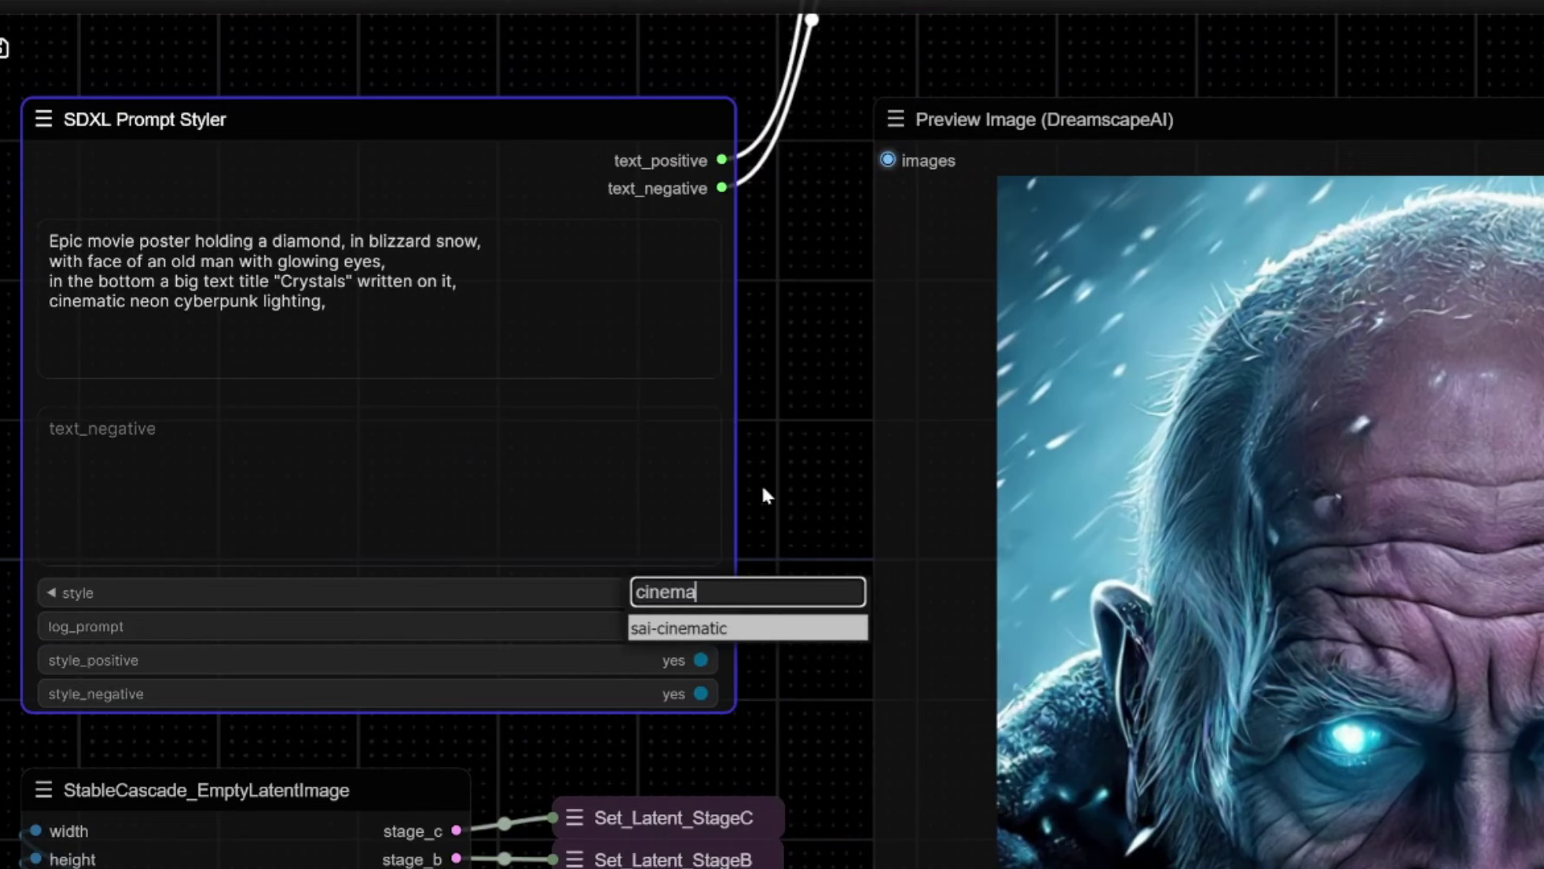
key(Return)
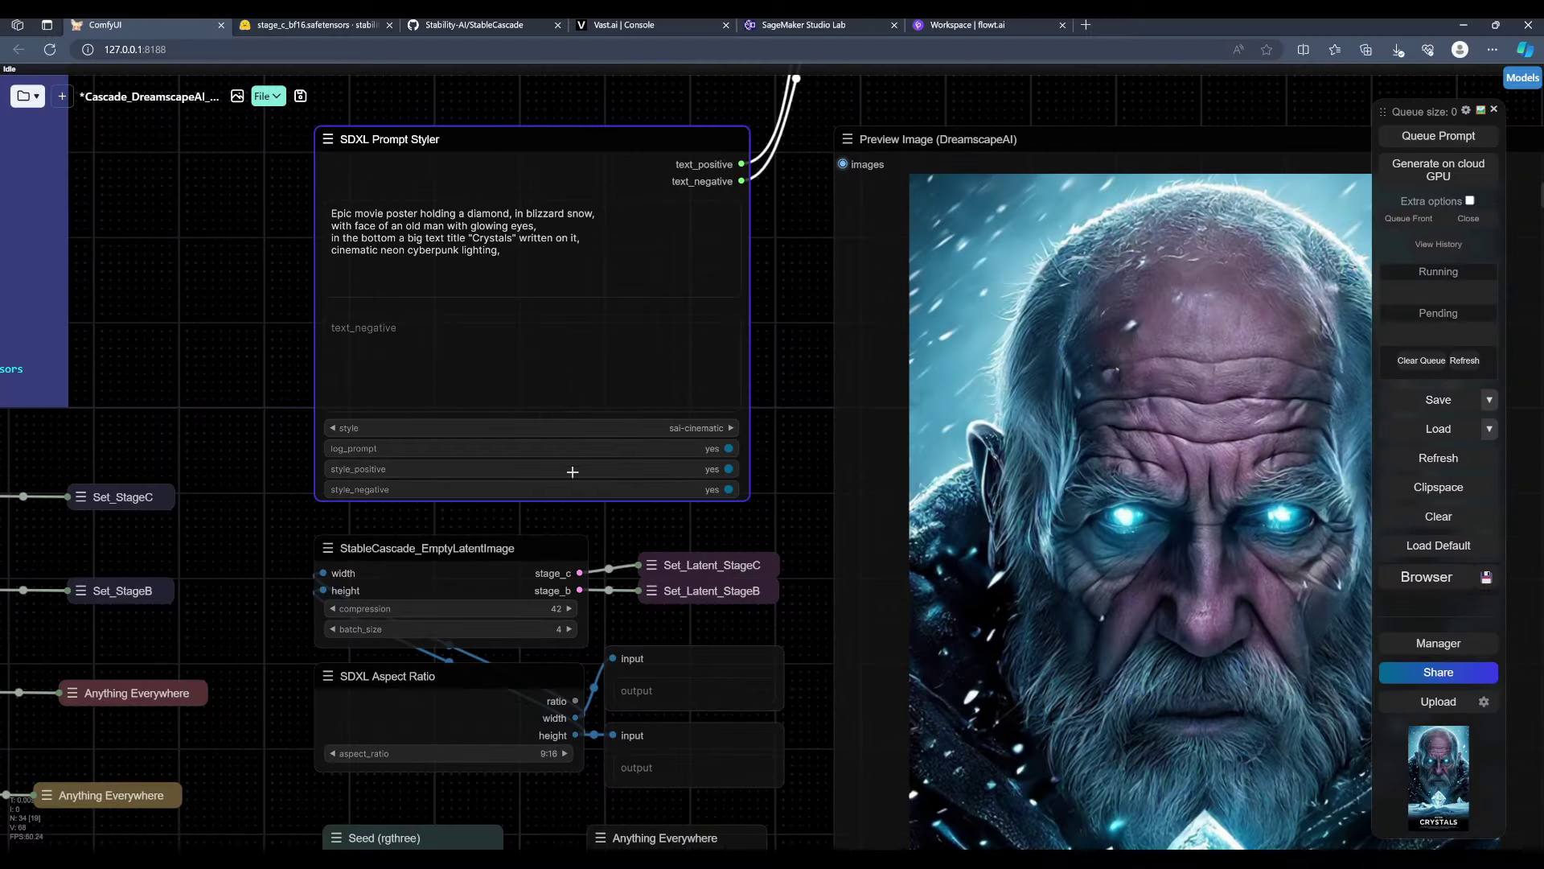
scroll(571, 471, up, 3)
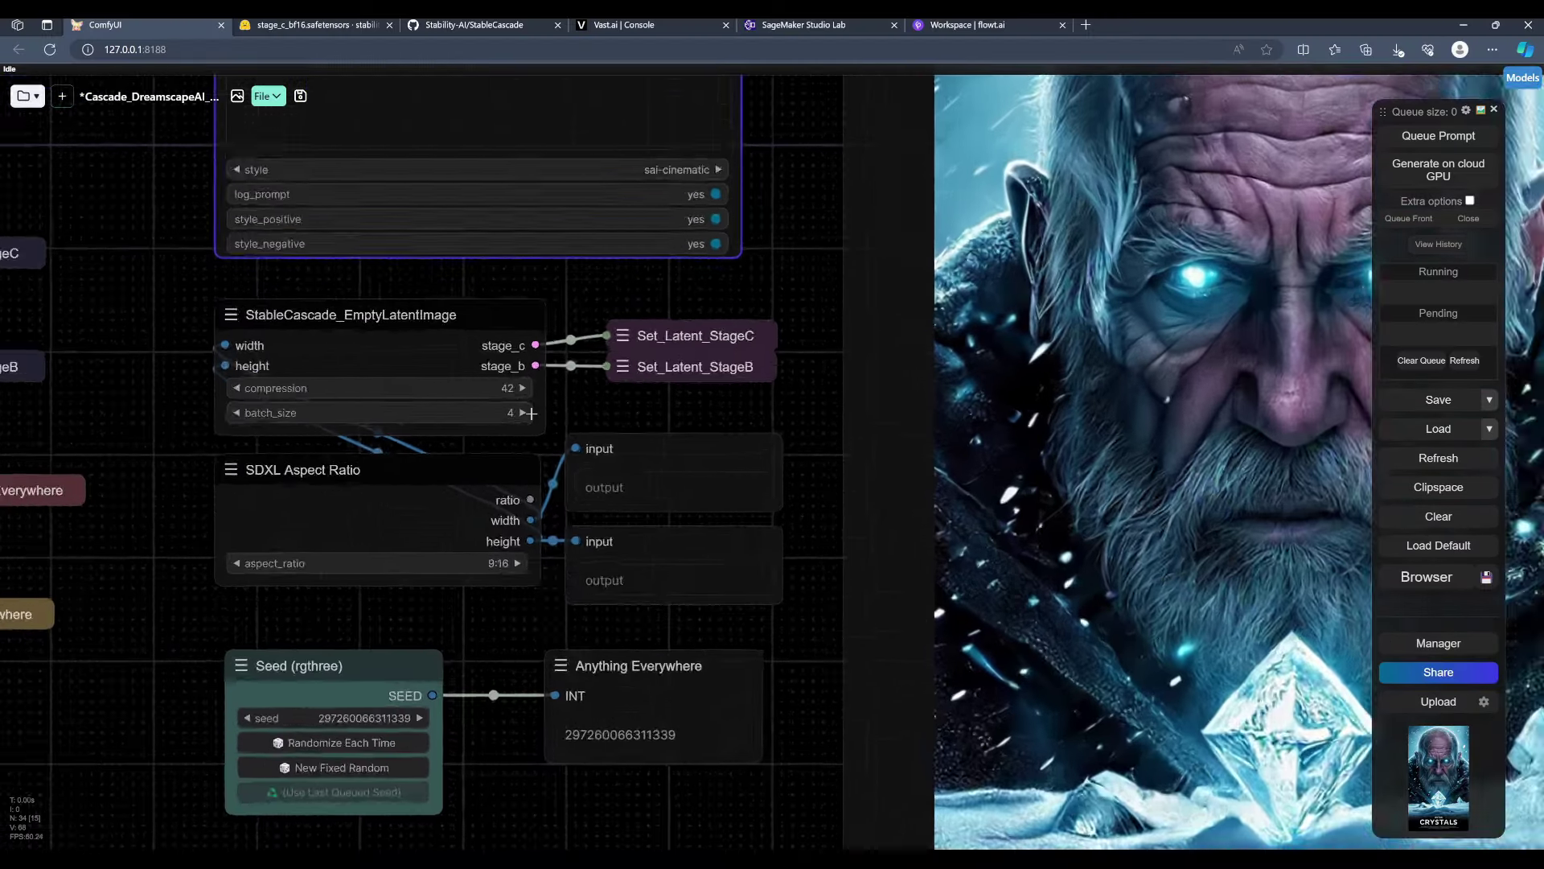
scroll(530, 413, up, 2)
Step: Keep the Stable Cascade latent batch size at 4 and the aspect ratio at 9:16
double_click(476, 413)
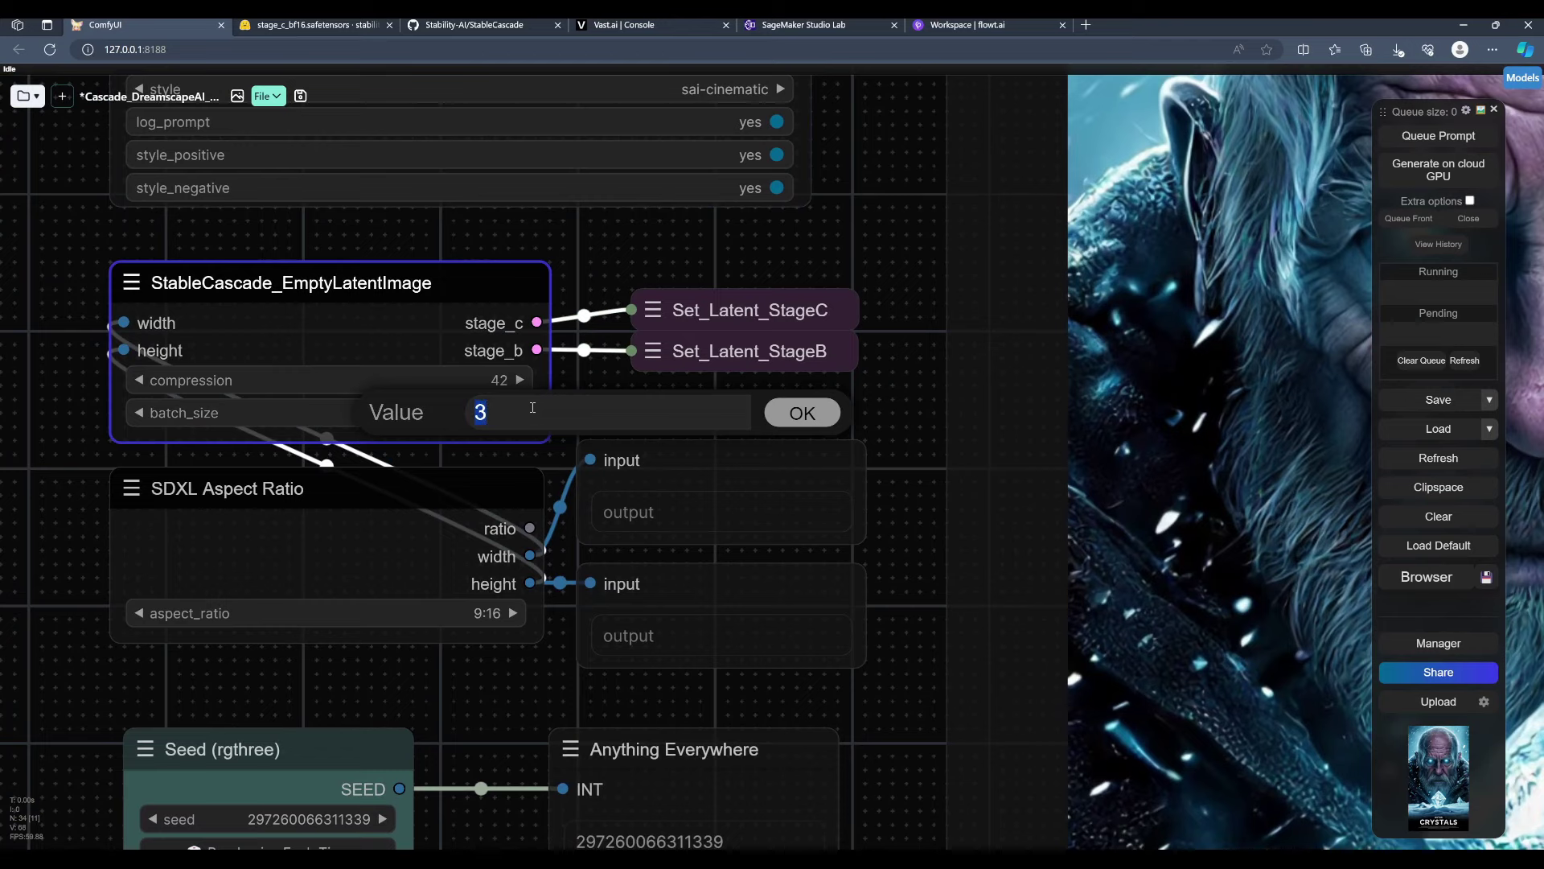
key(Return)
scroll(530, 411, down, 2)
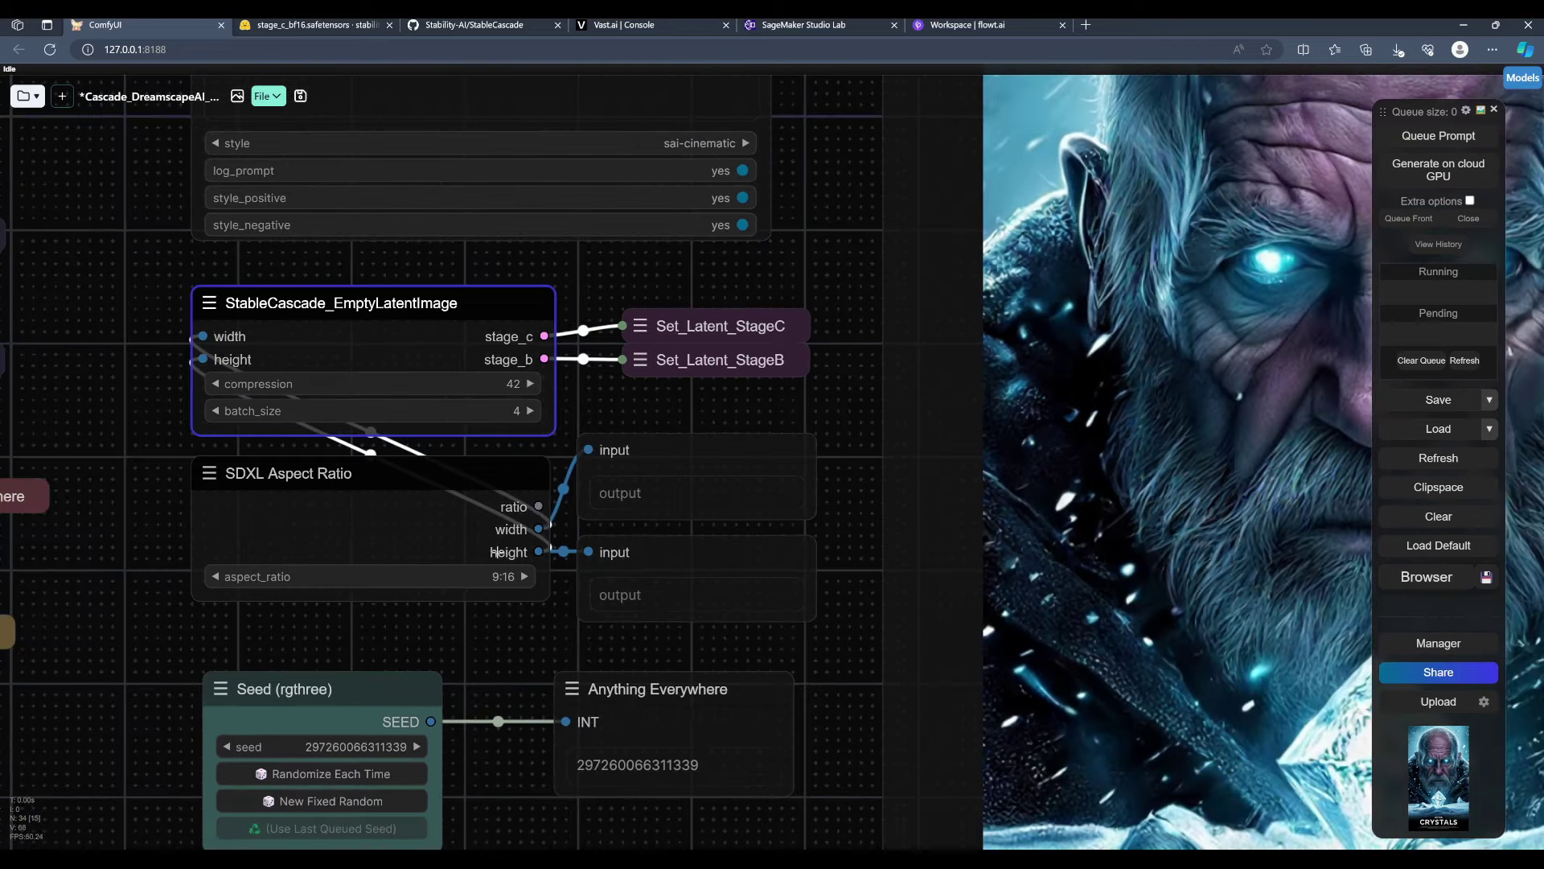
click(499, 576)
click(483, 545)
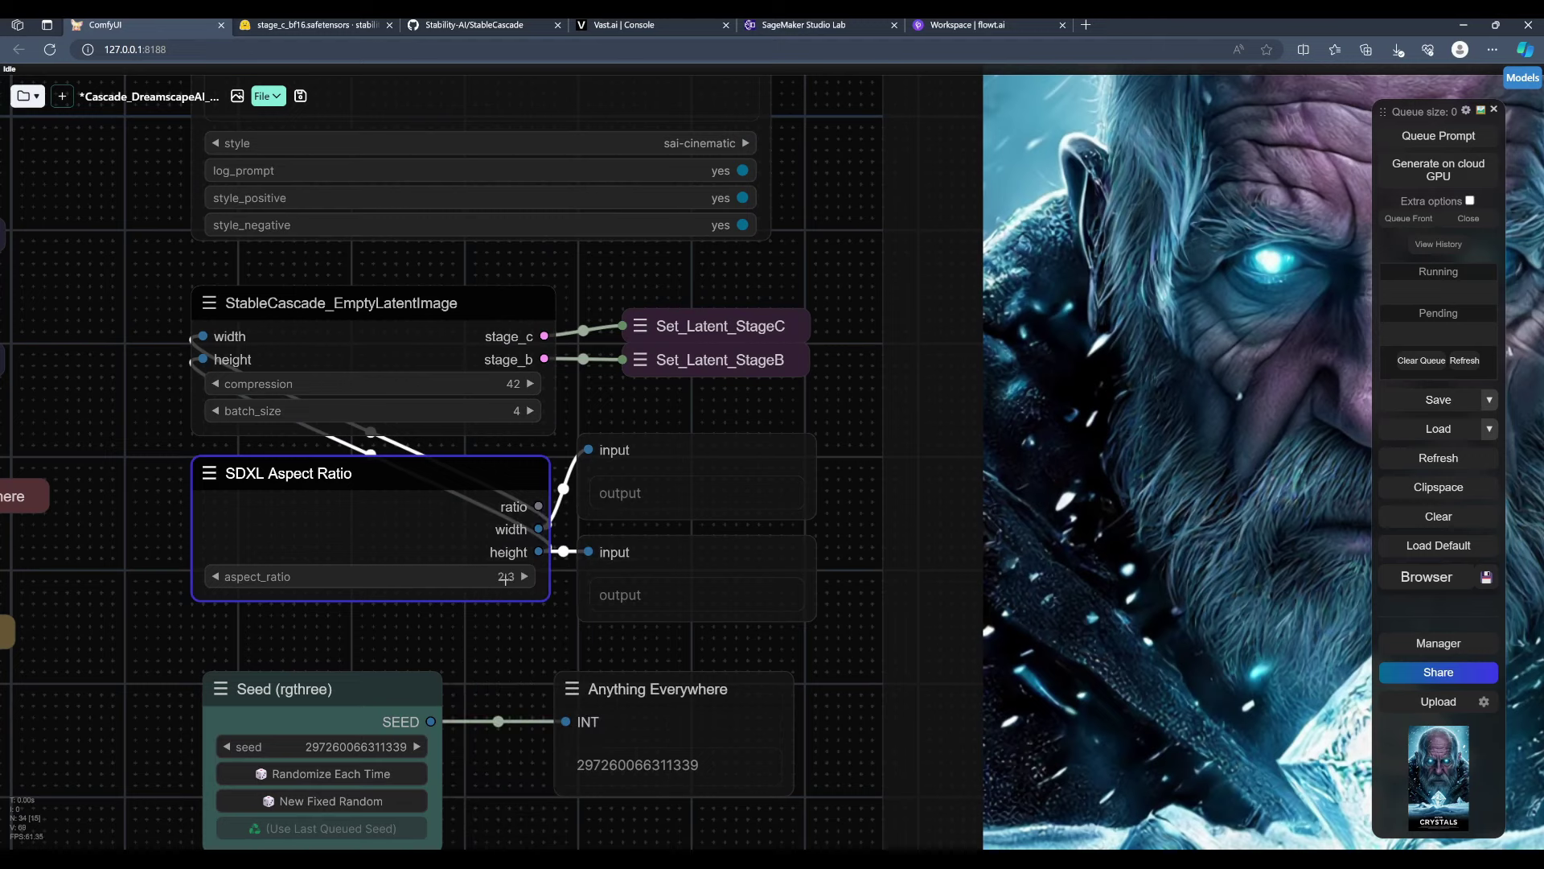
click(506, 577)
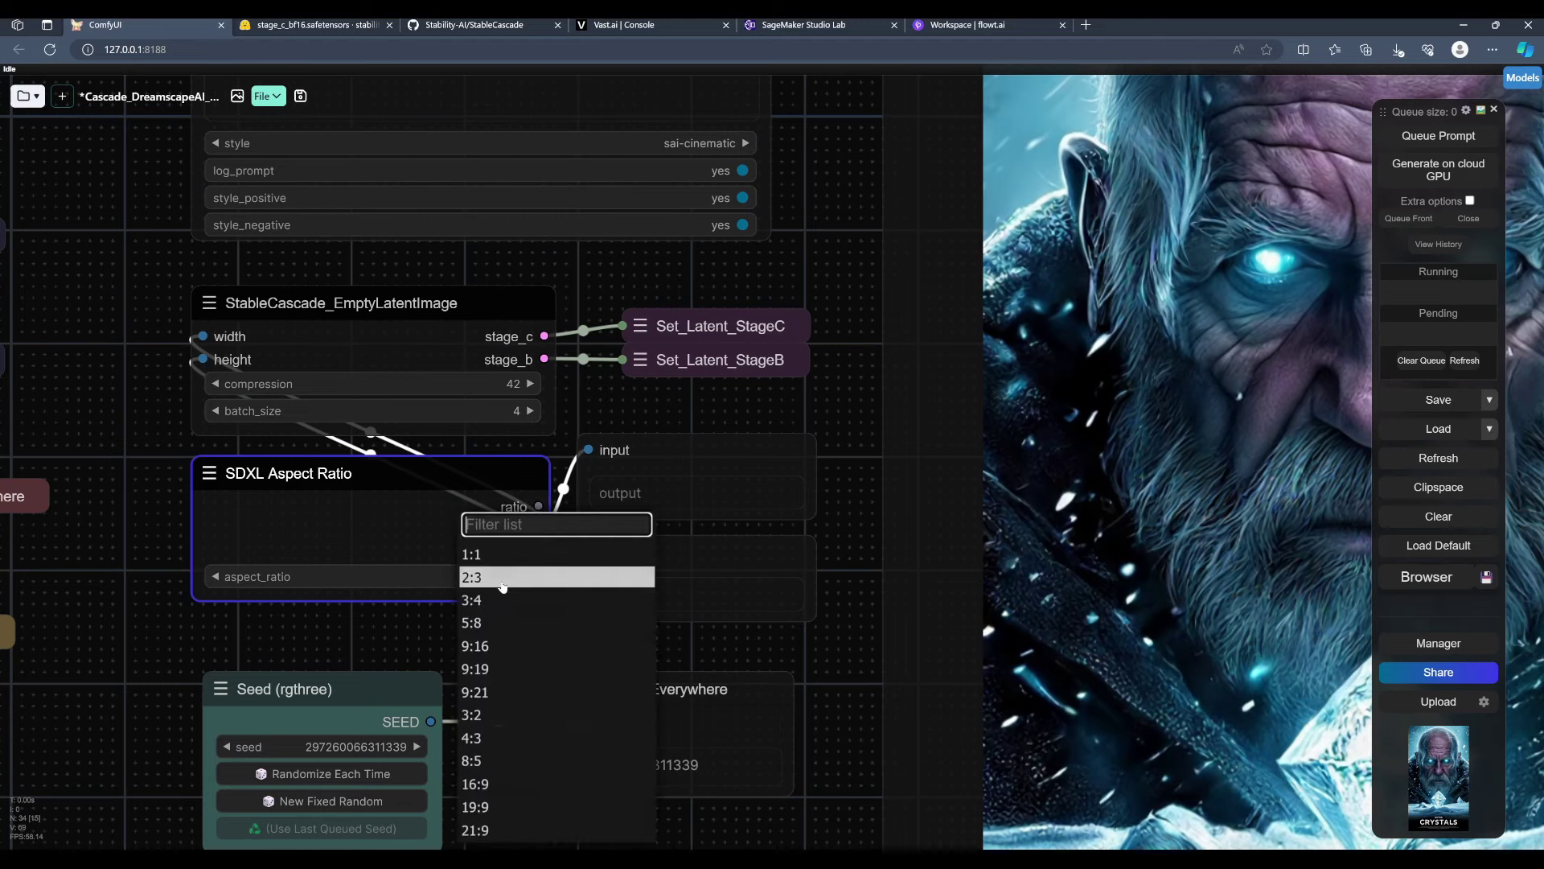
click(507, 649)
drag(847, 544, 850, 408)
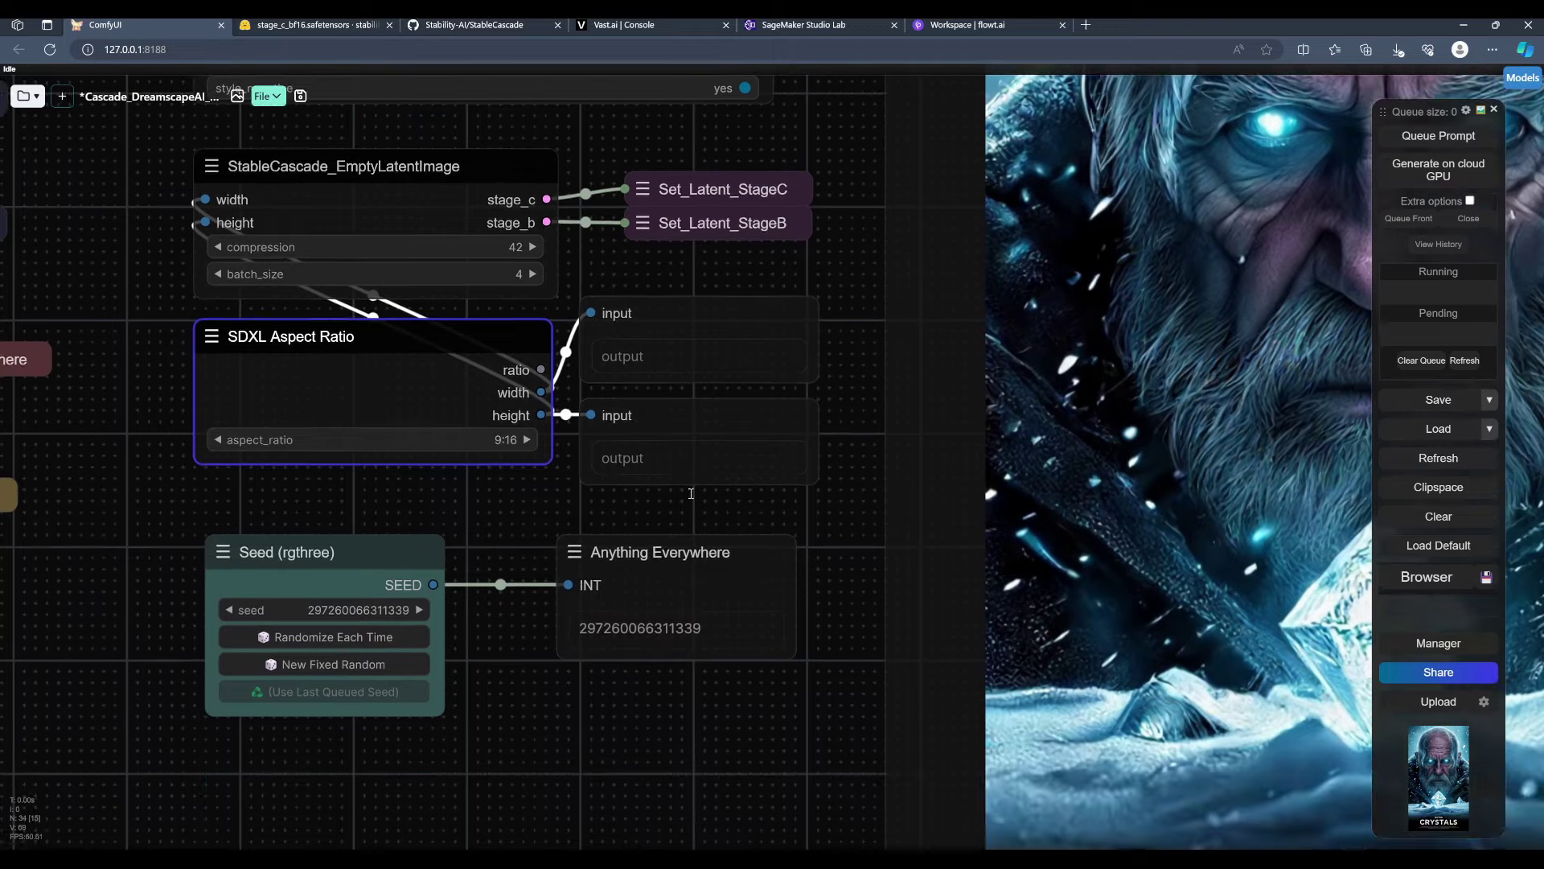
click(350, 611)
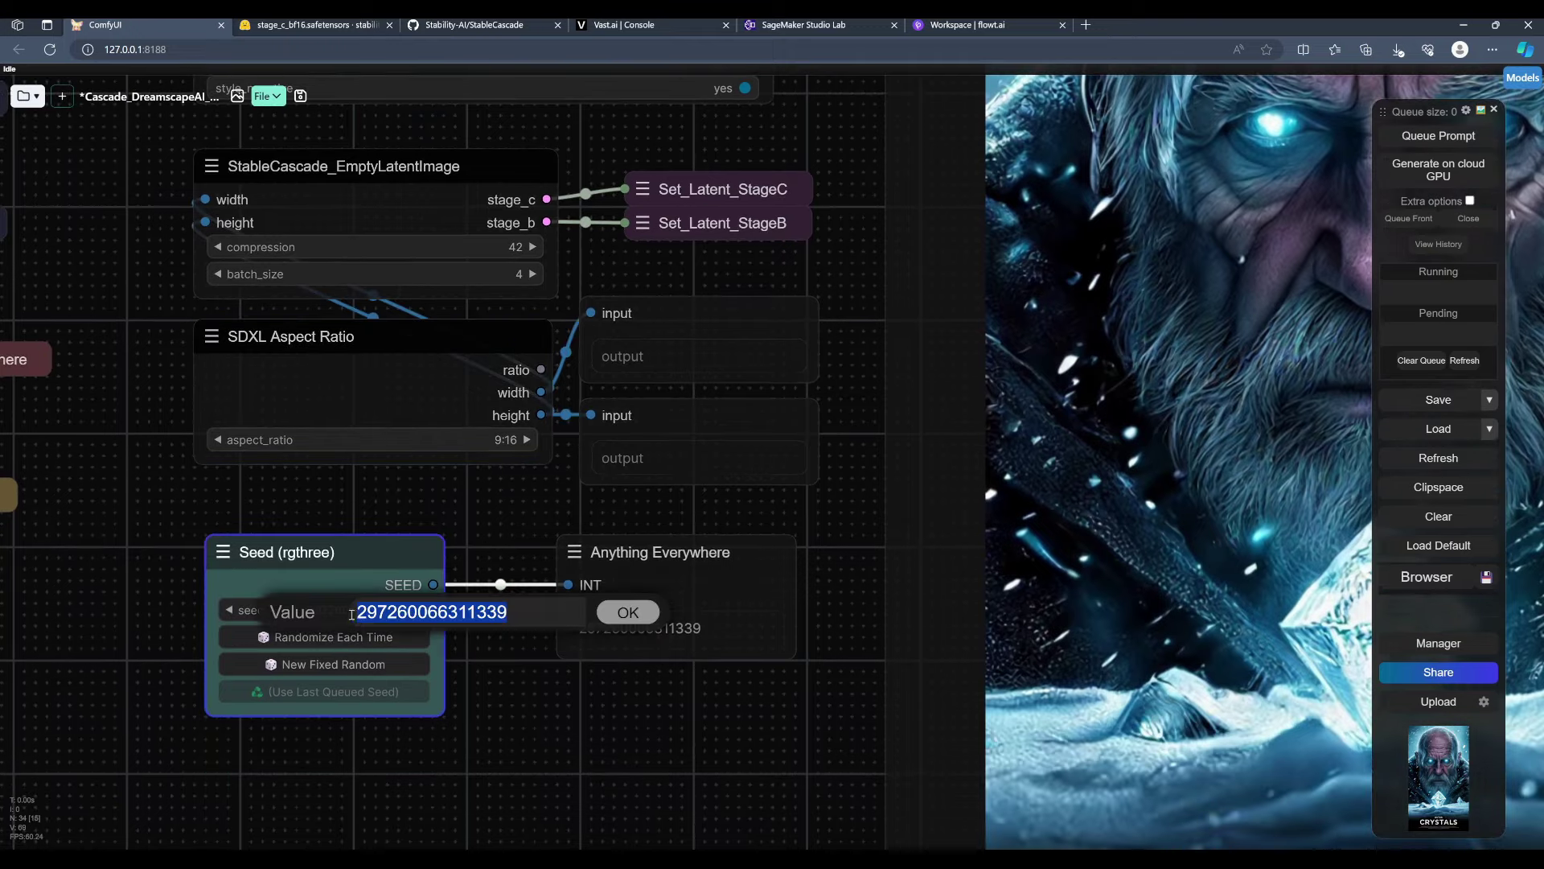
click(627, 611)
scroll(573, 662, down, 3)
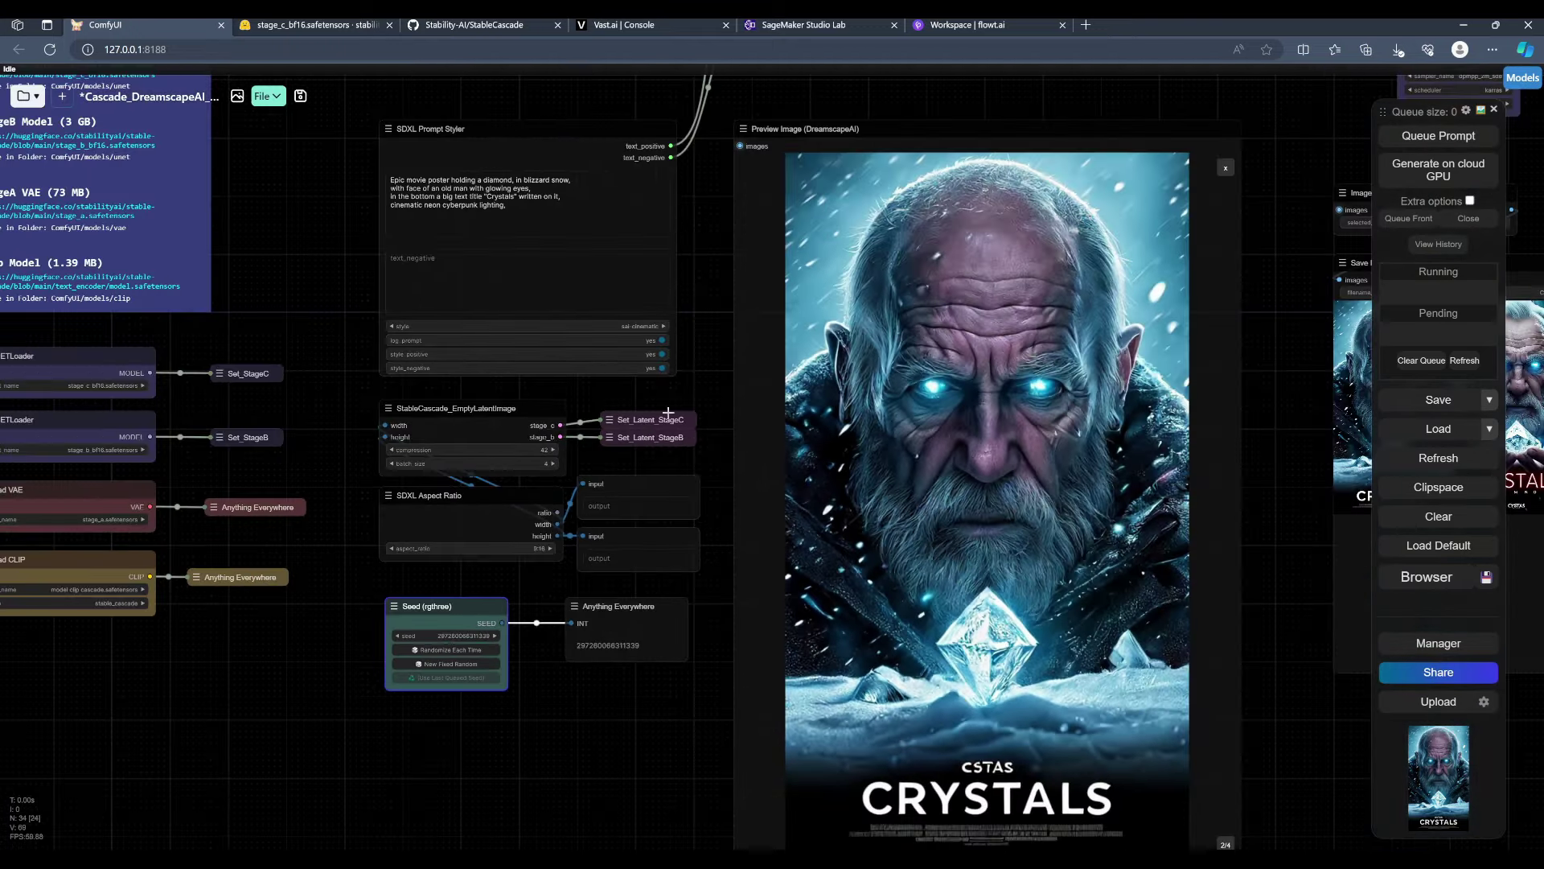
scroll(666, 412, down, 3)
scroll(544, 482, up, 2)
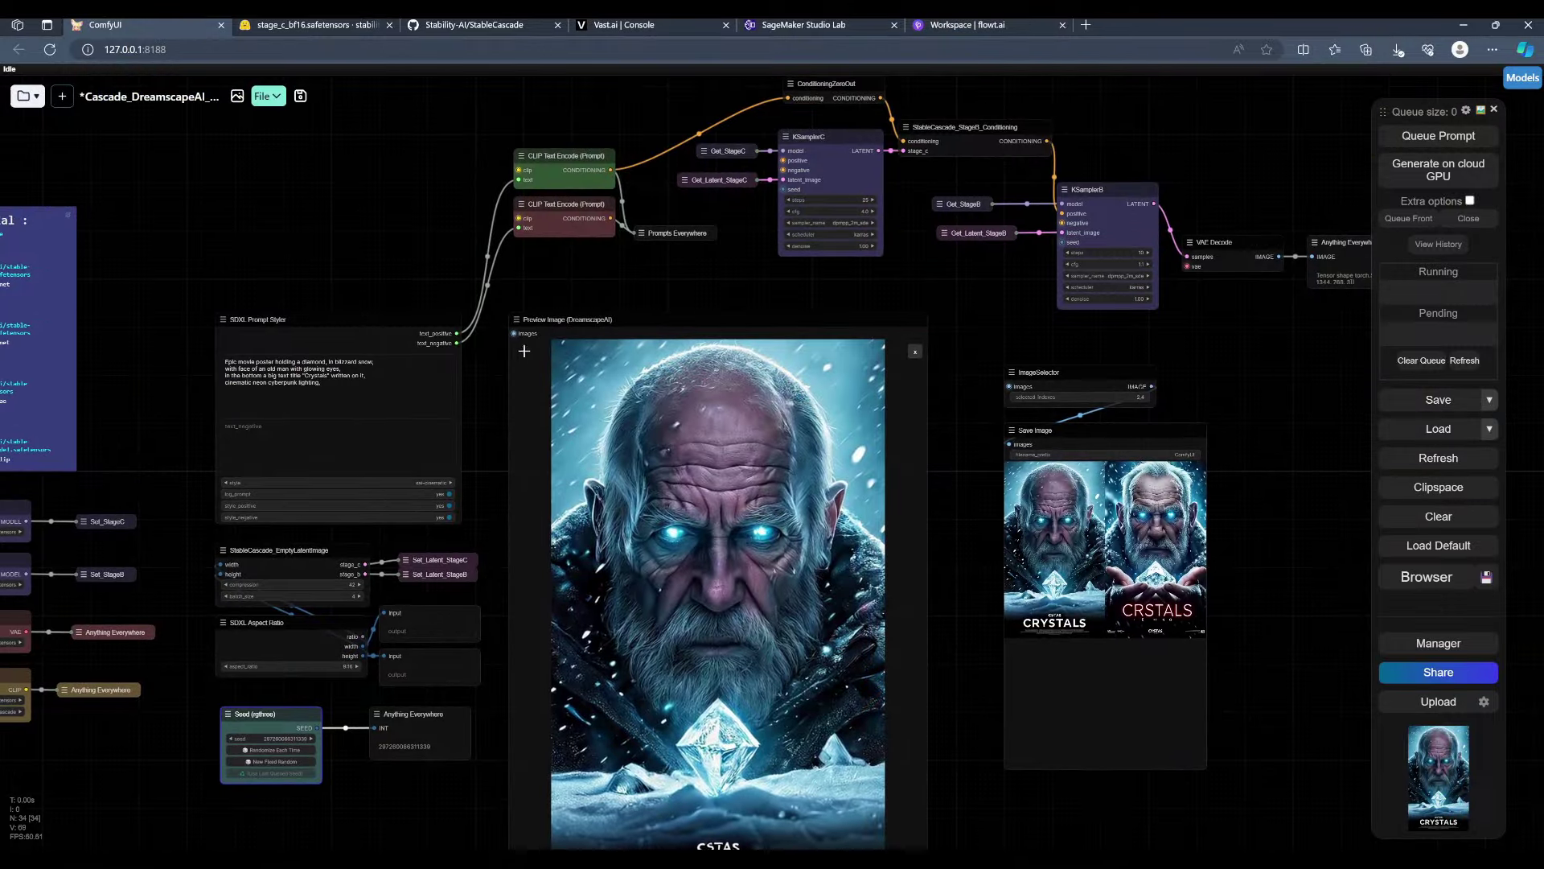
scroll(518, 273, up, 2)
scroll(663, 242, up, 2)
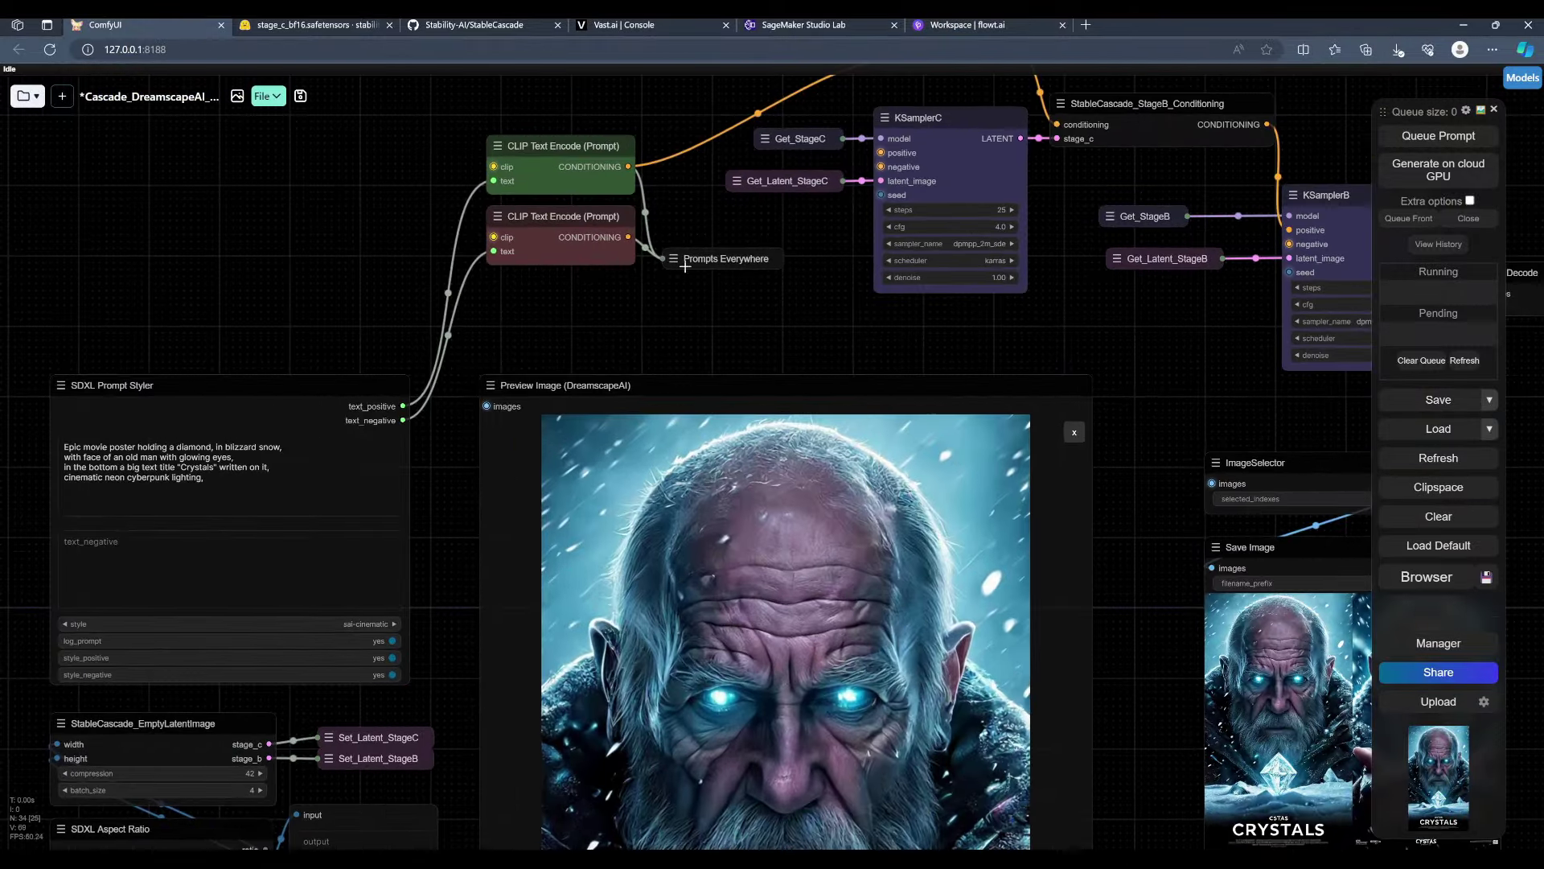
scroll(686, 281, down, 3)
scroll(700, 381, up, 2)
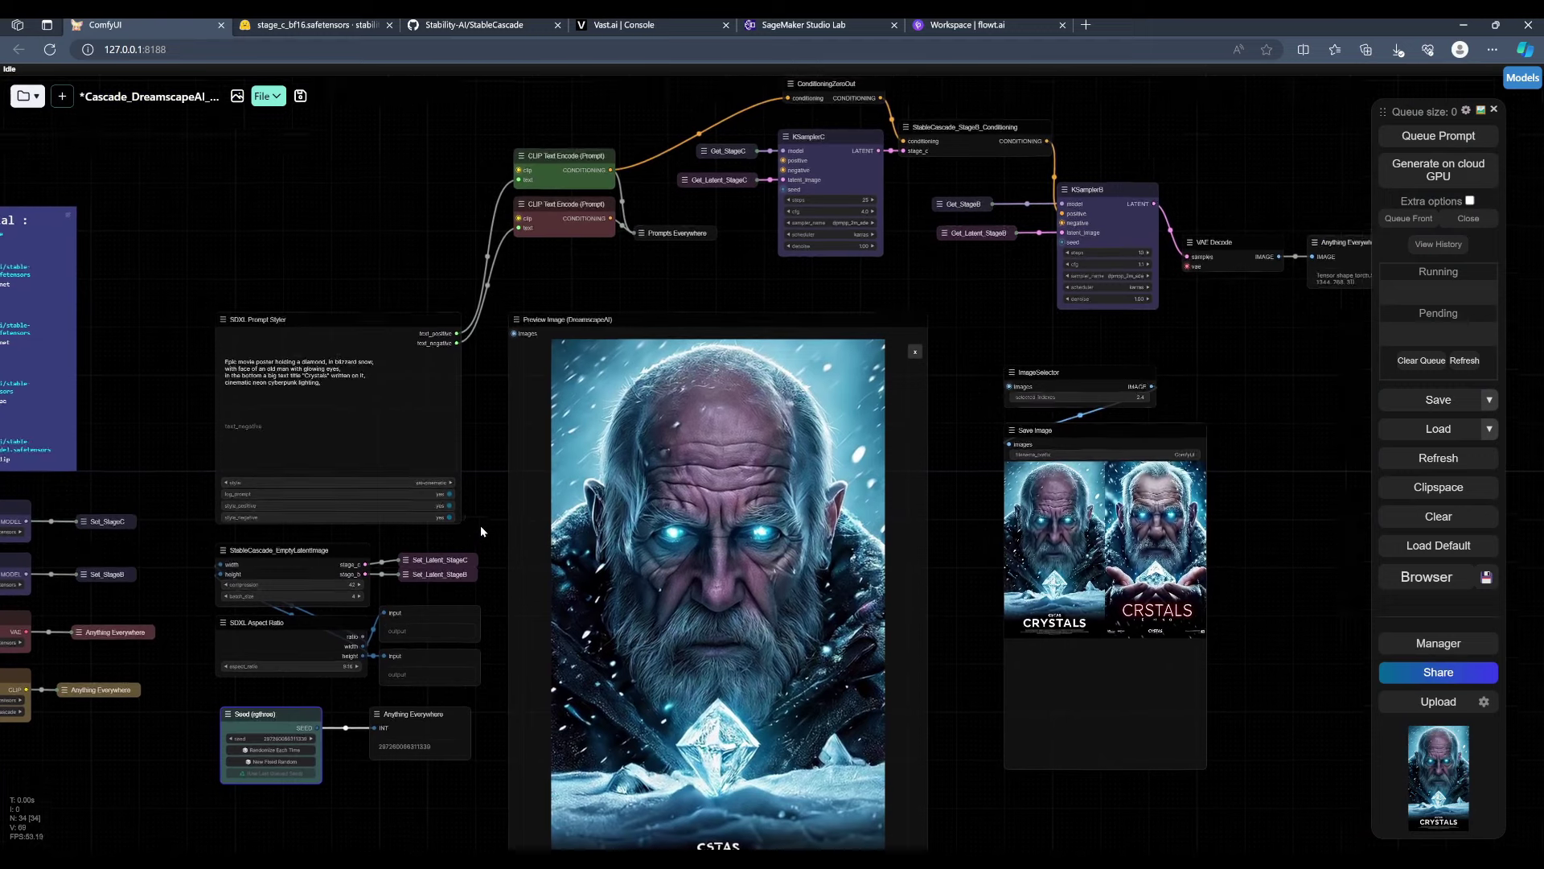
scroll(519, 286, up, 2)
scroll(703, 217, up, 2)
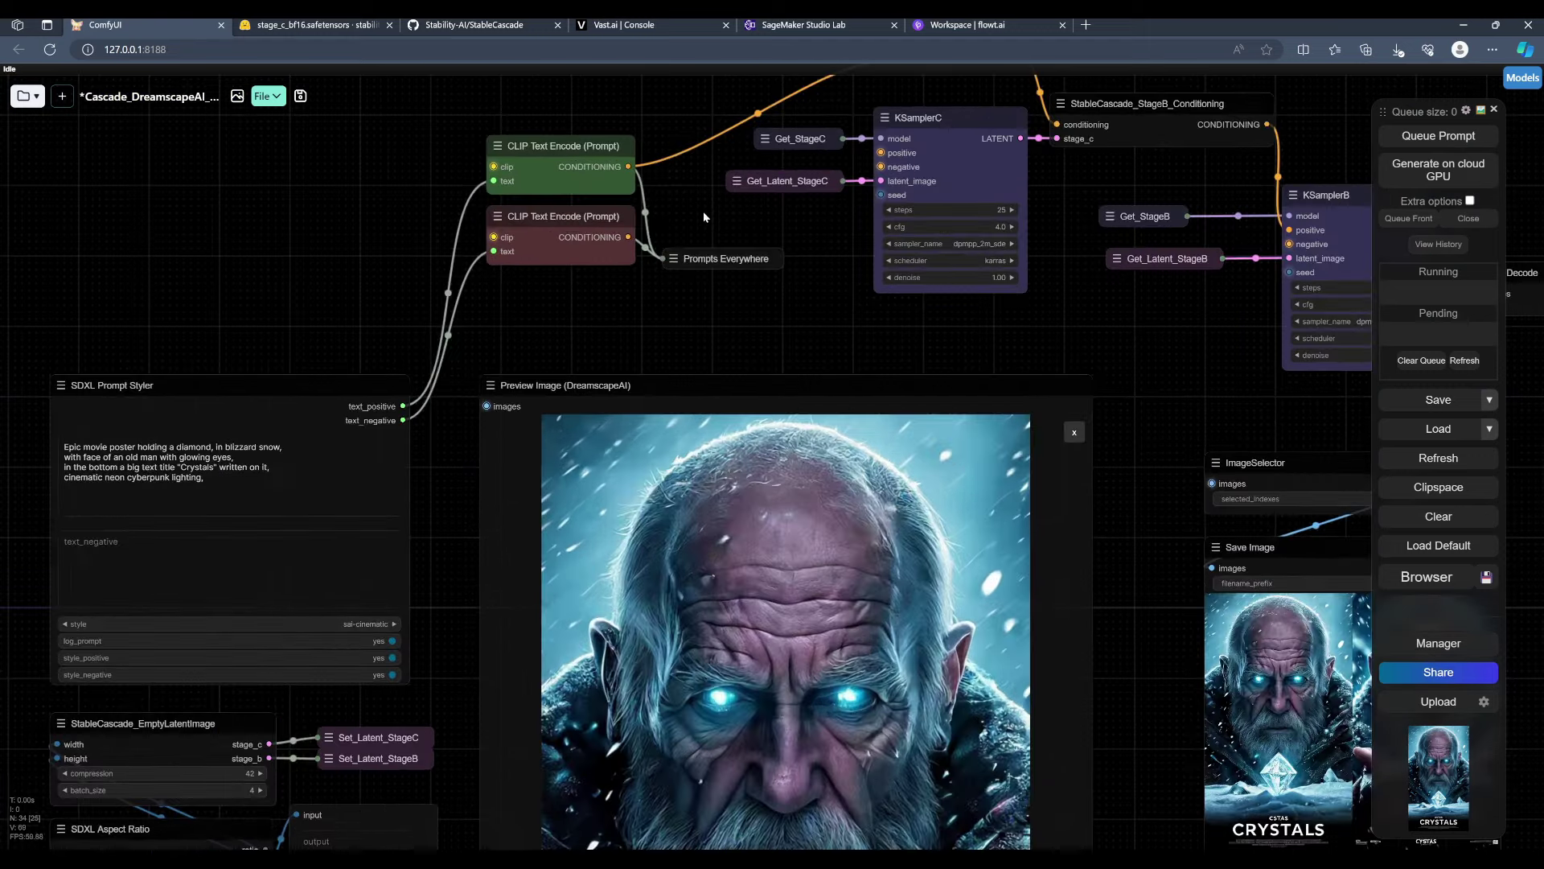
scroll(690, 285, down, 2)
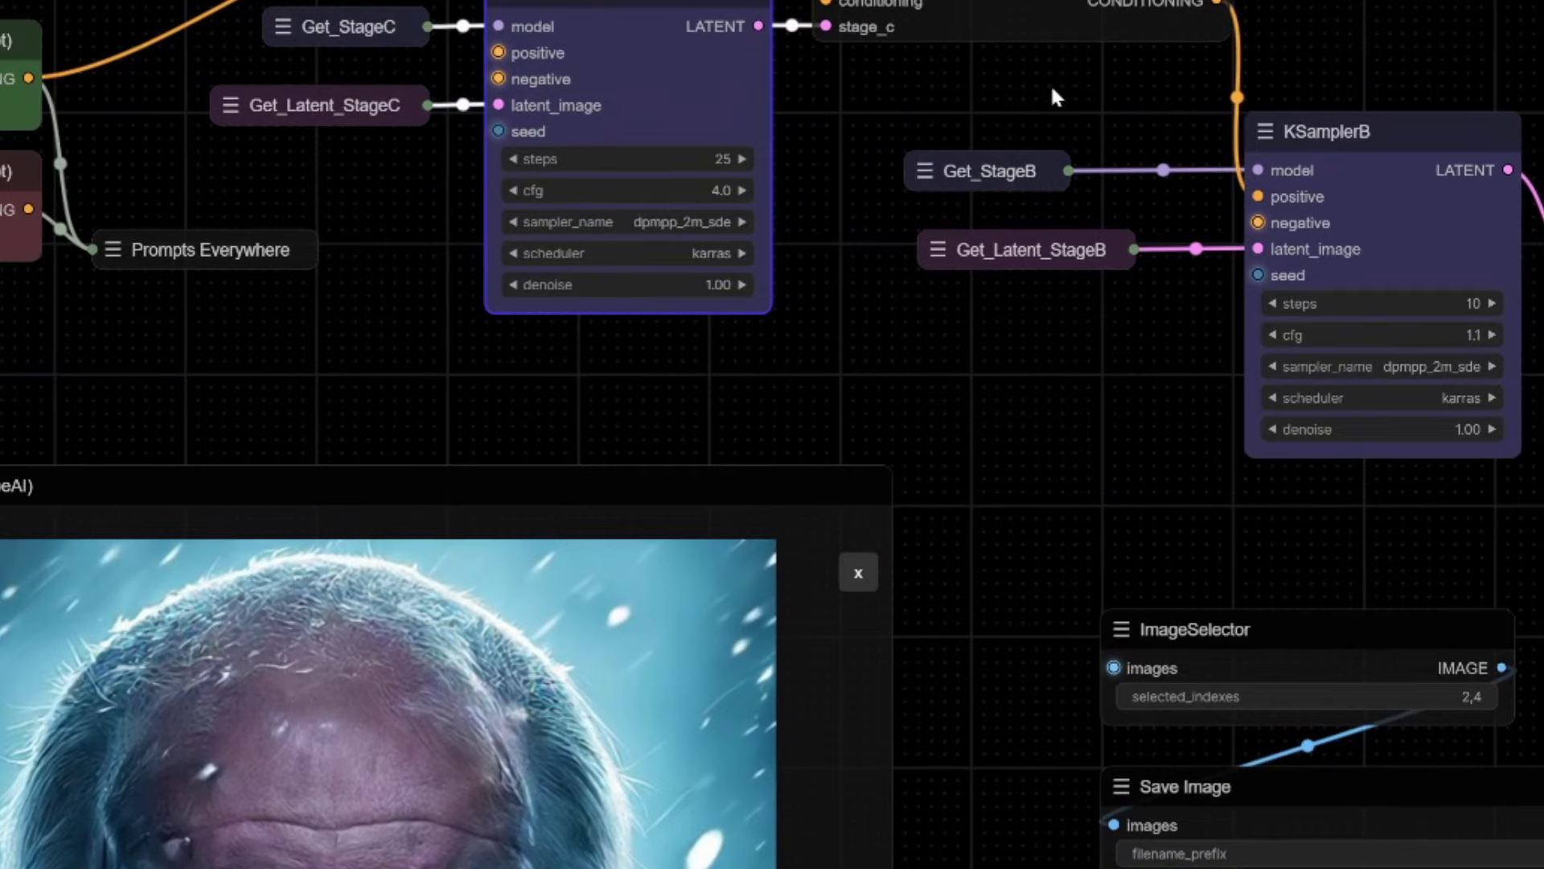
click(973, 9)
click(1346, 143)
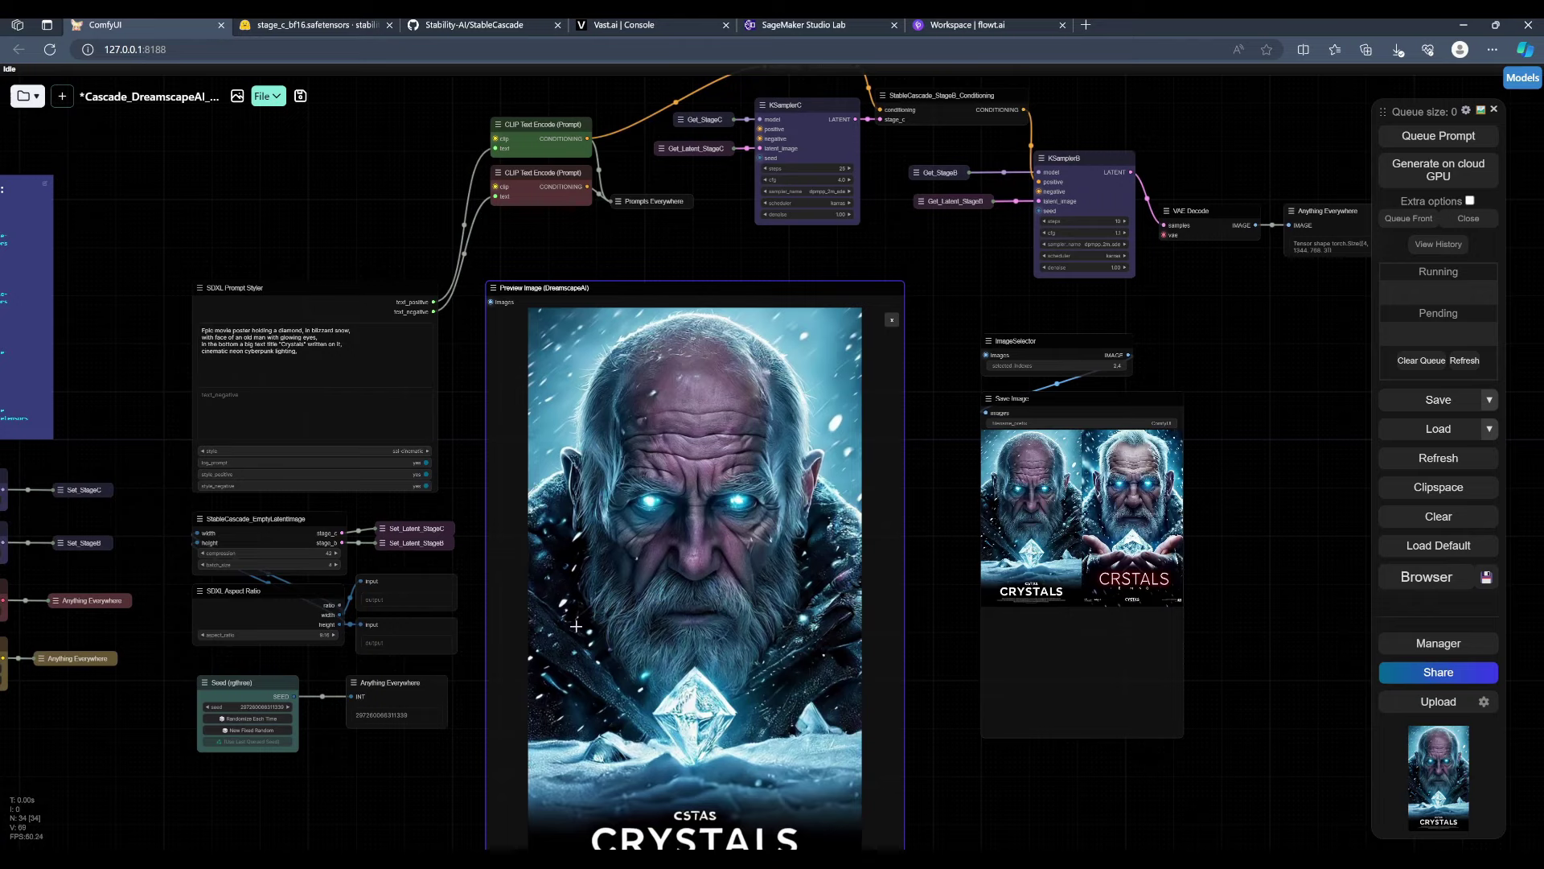
drag(578, 626, 593, 514)
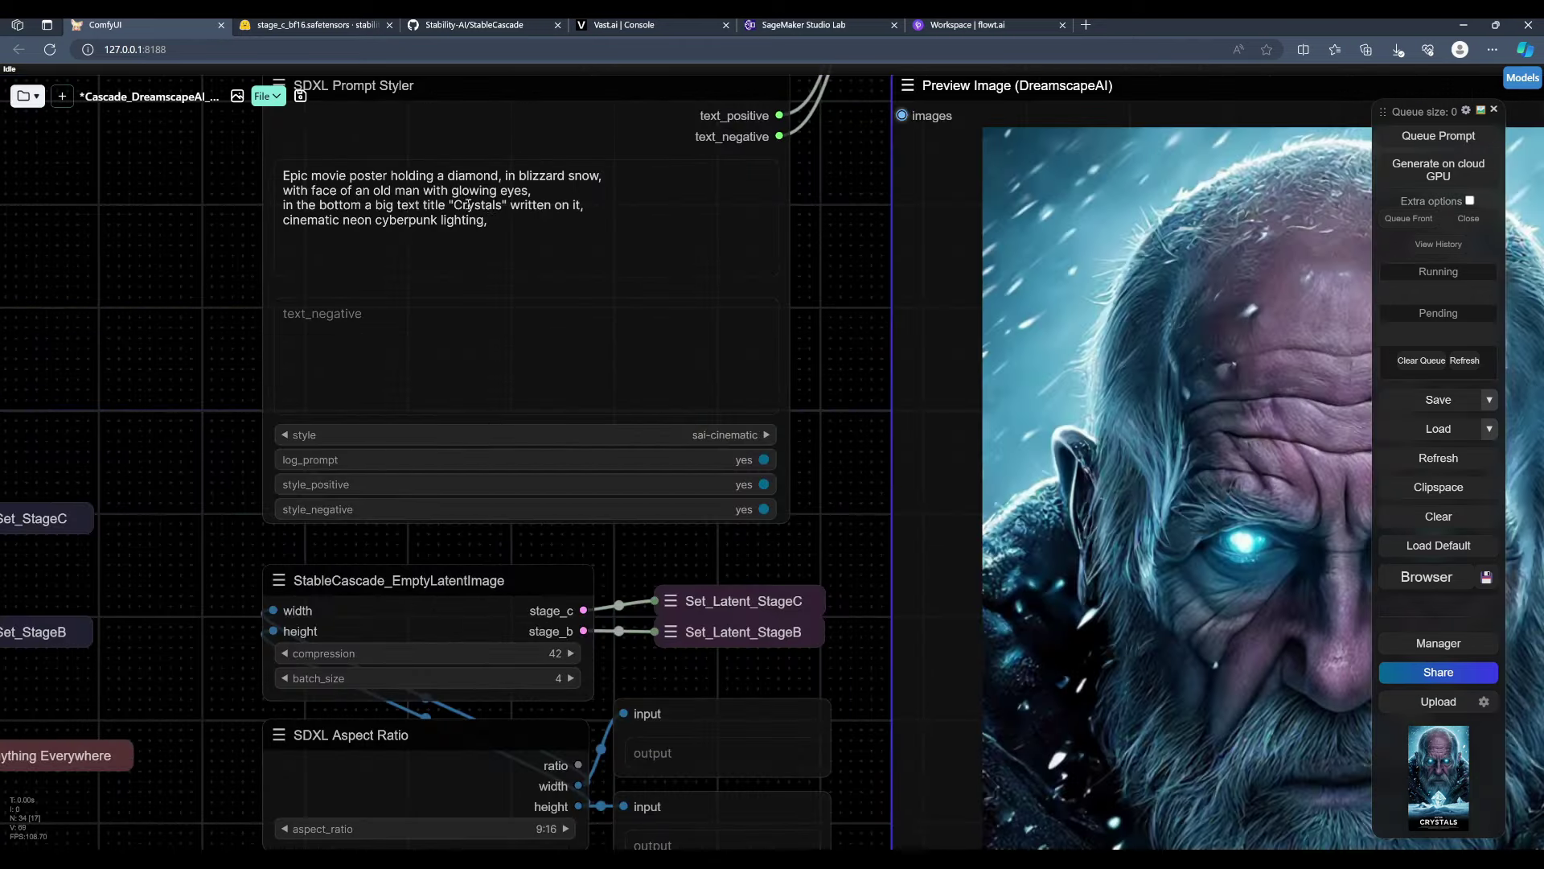
Step: Replace the prompt's title word 'Crystals' with 'HELLO' in text_positive
double_click(477, 205)
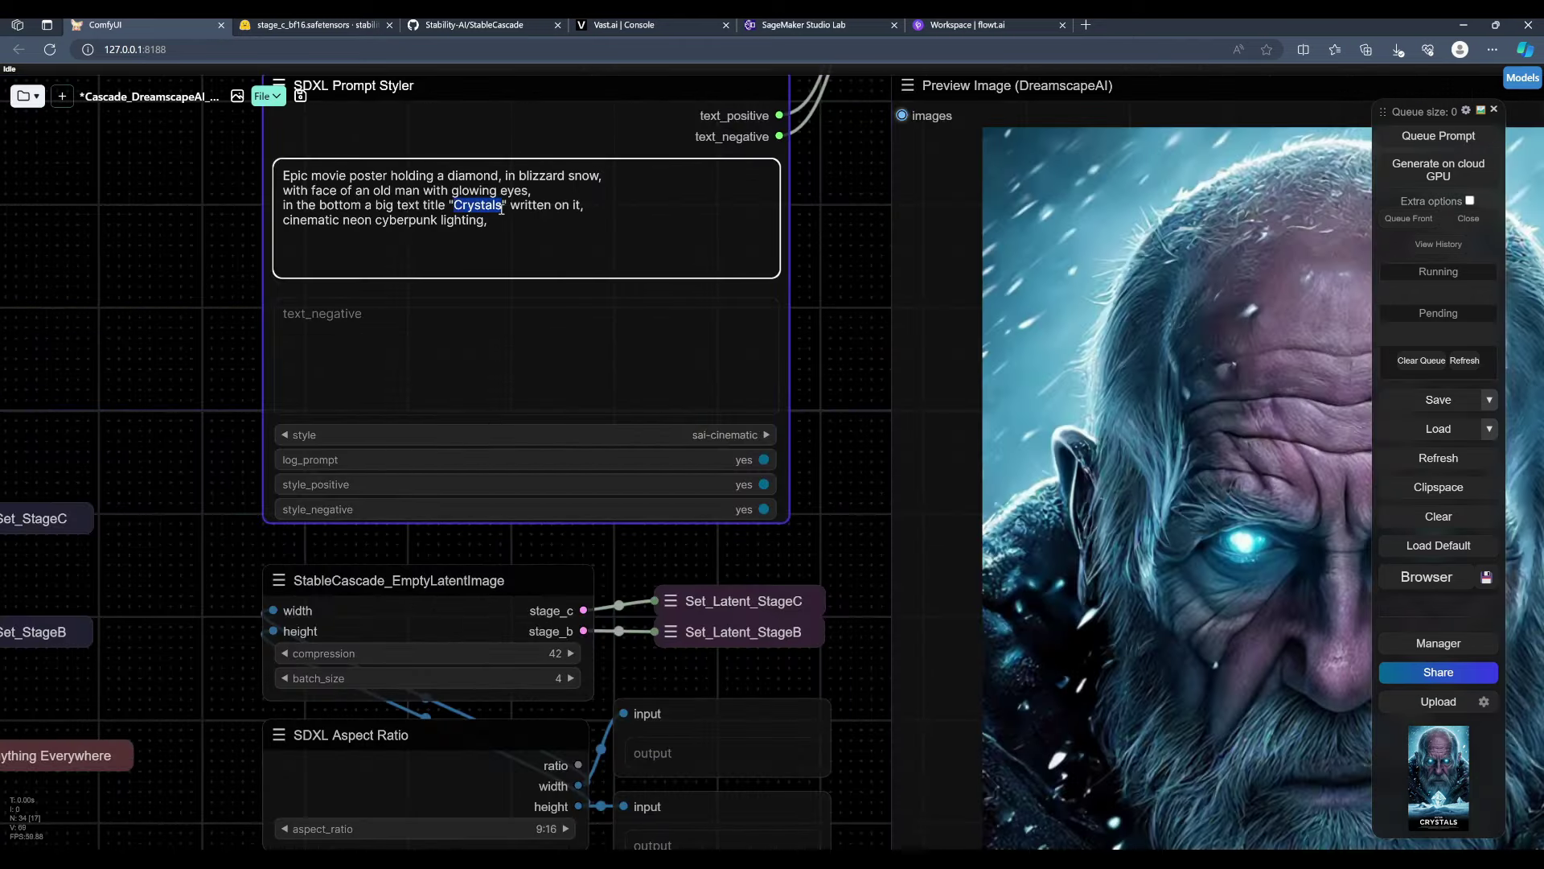
text(HELLO)
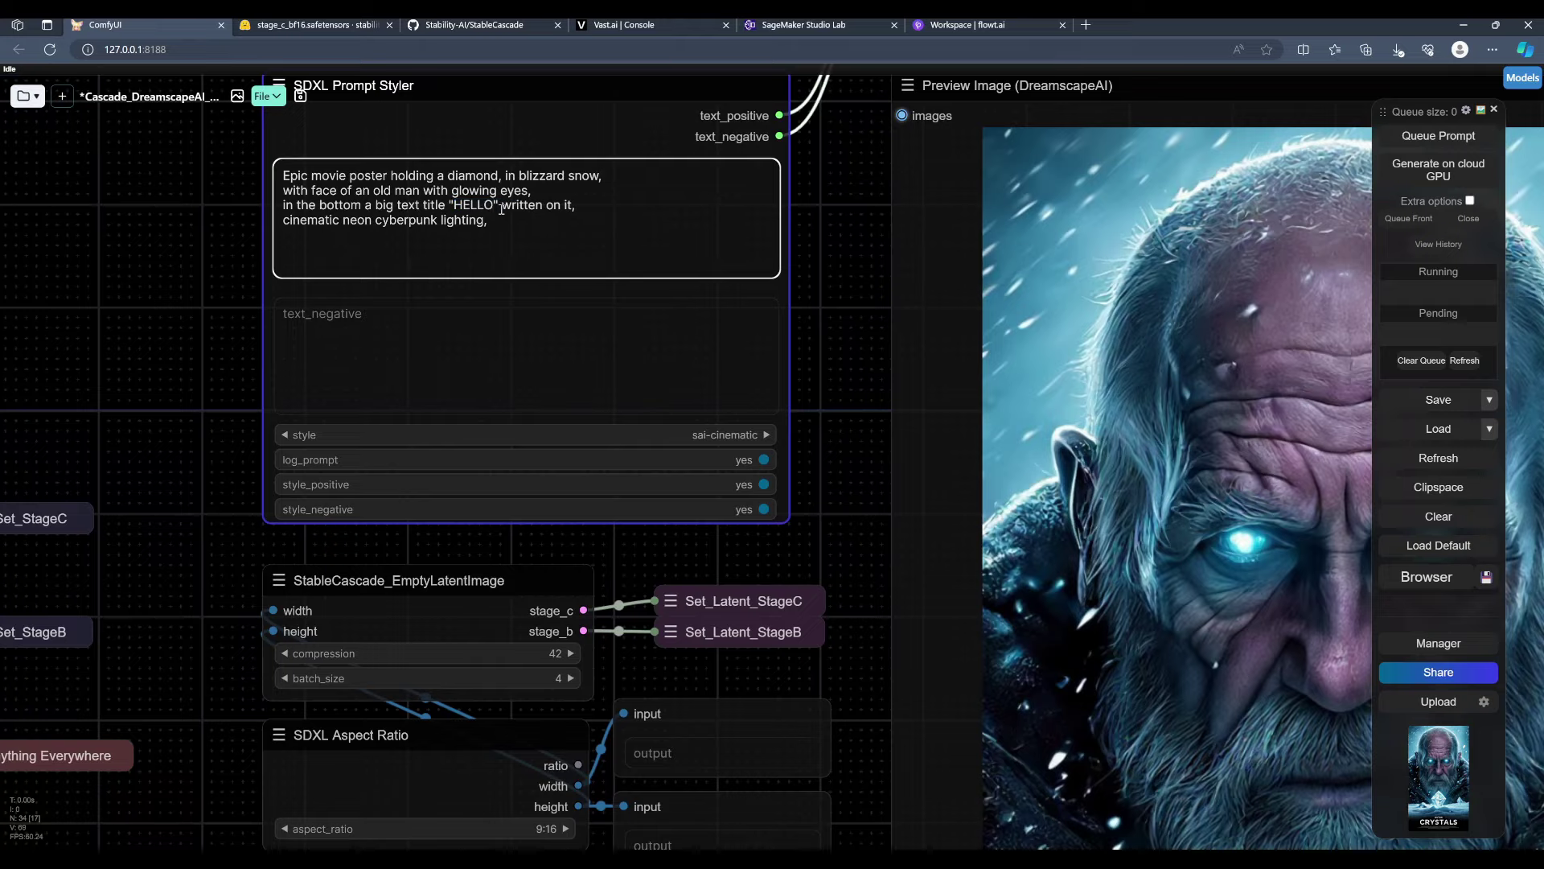
scroll(850, 246, down, 3)
scroll(830, 250, down, 3)
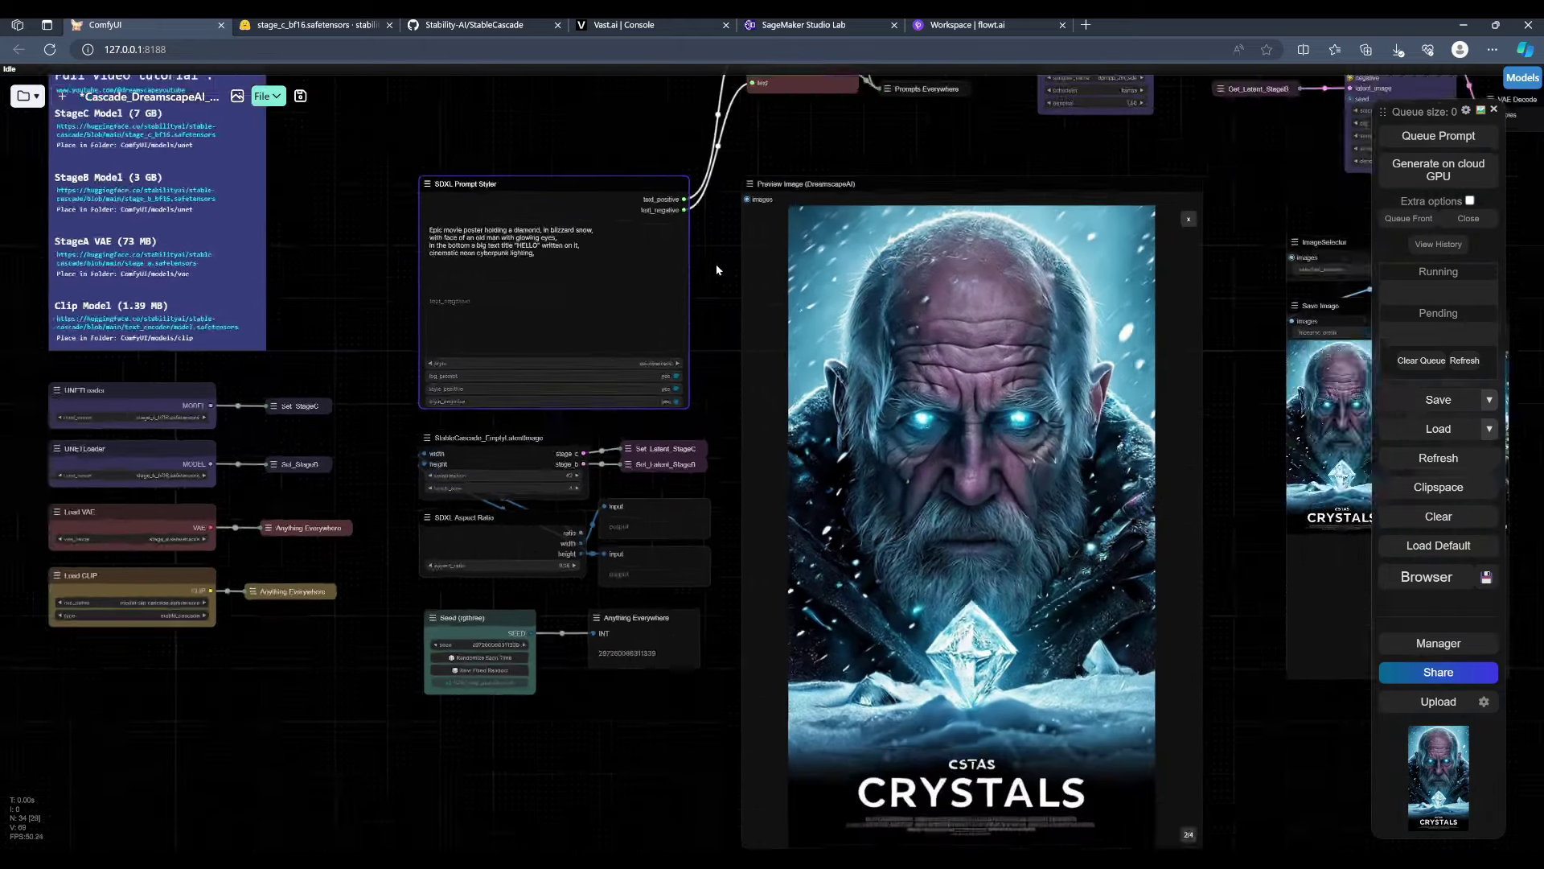
scroll(724, 266, down, 2)
drag(648, 285, 463, 370)
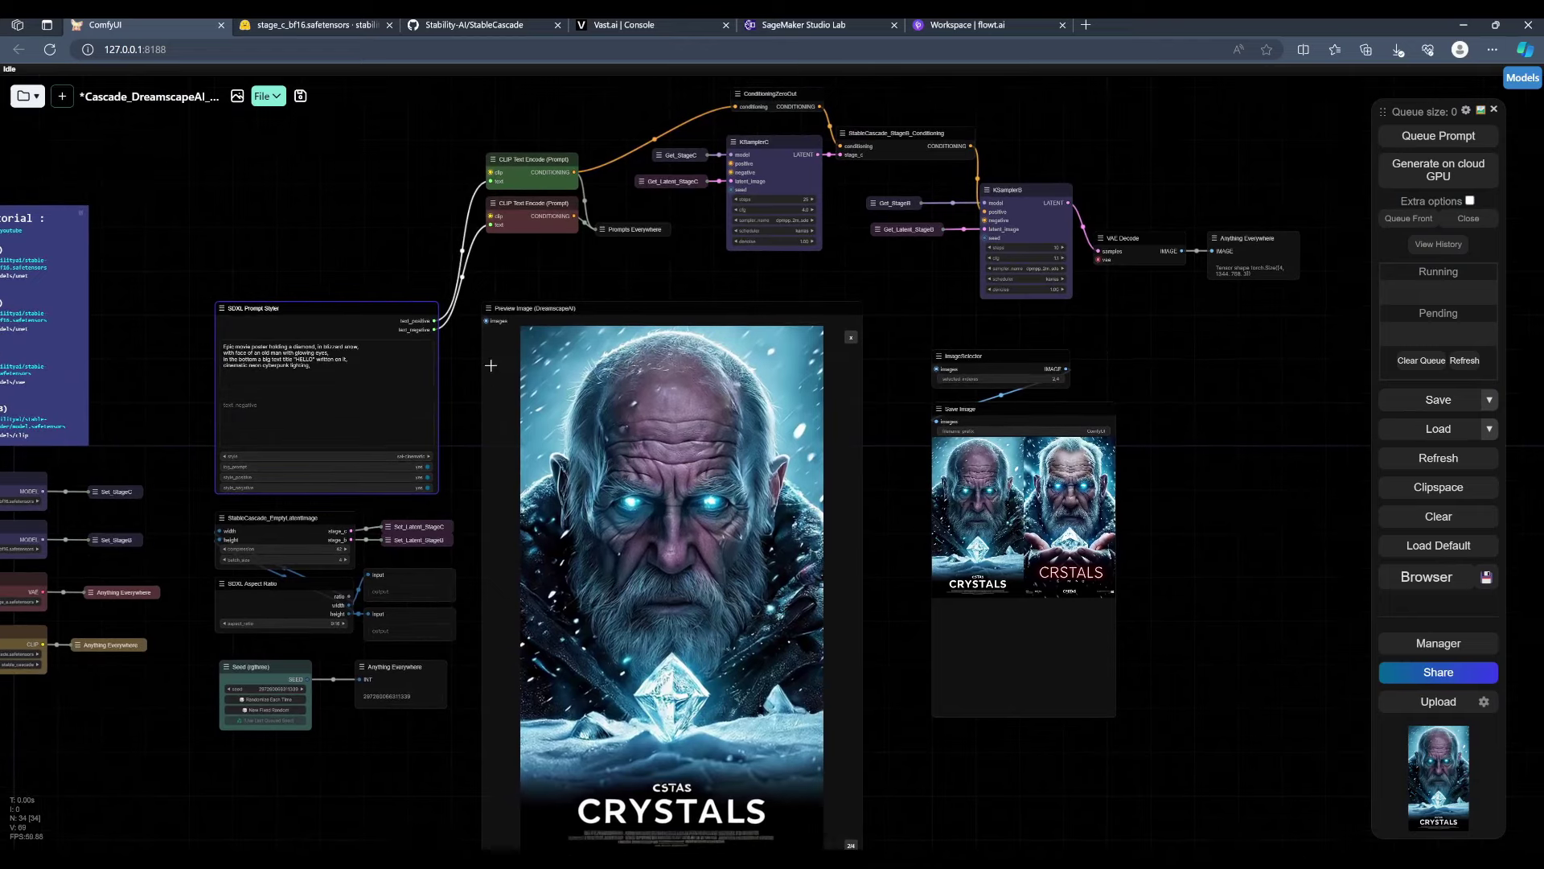
Step: Queue the HELLO poster generation, keeping KSamplerC at 25 steps while VAE Decode runs
key(ctrl+Return)
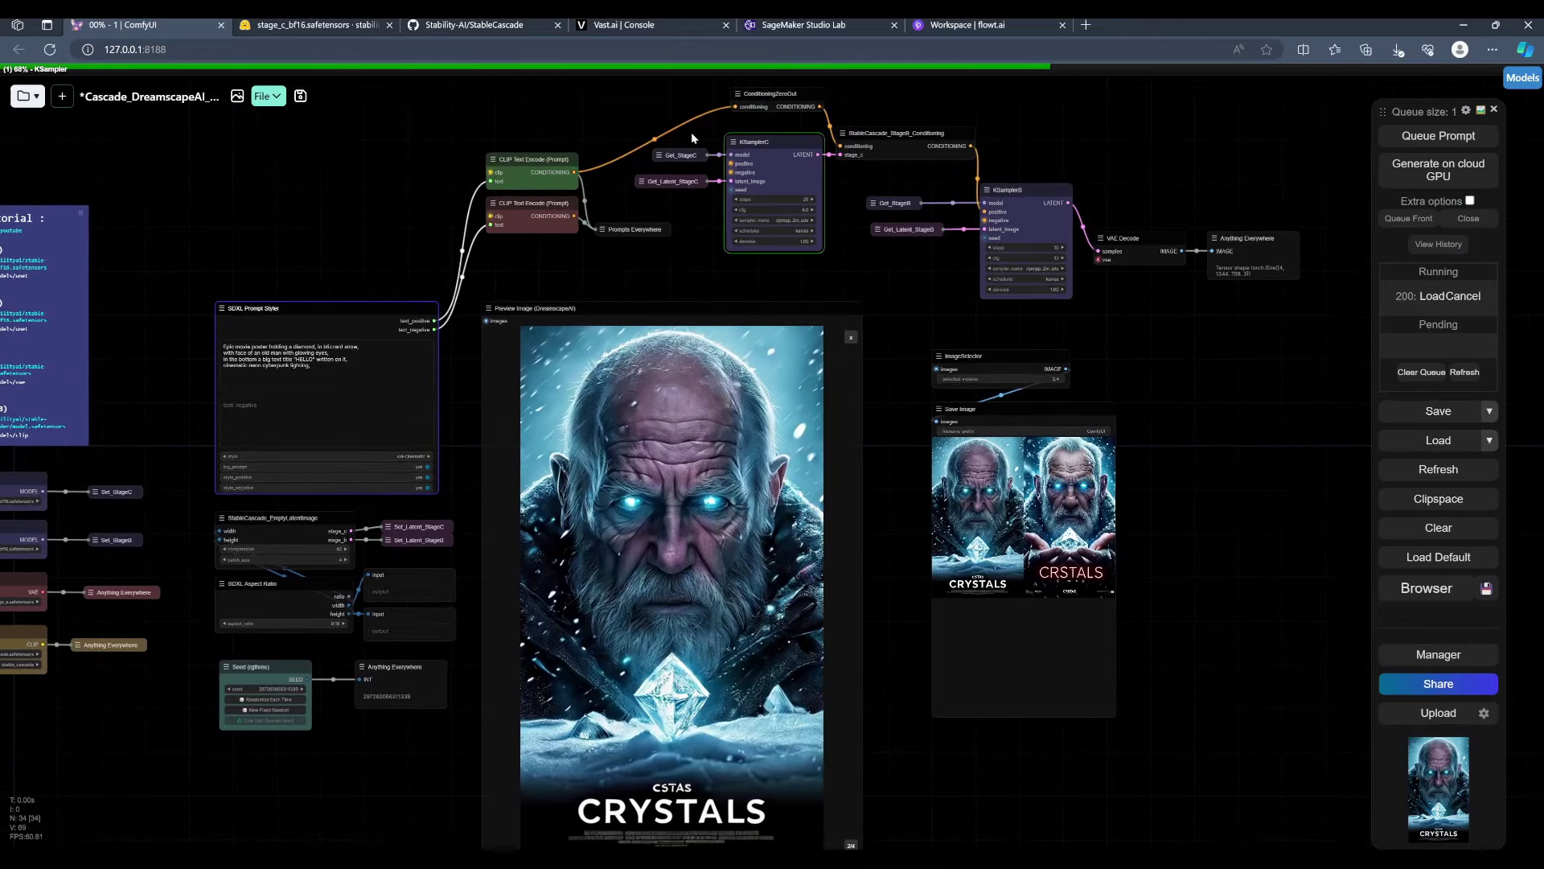
scroll(744, 138, up, 3)
scroll(723, 145, up, 3)
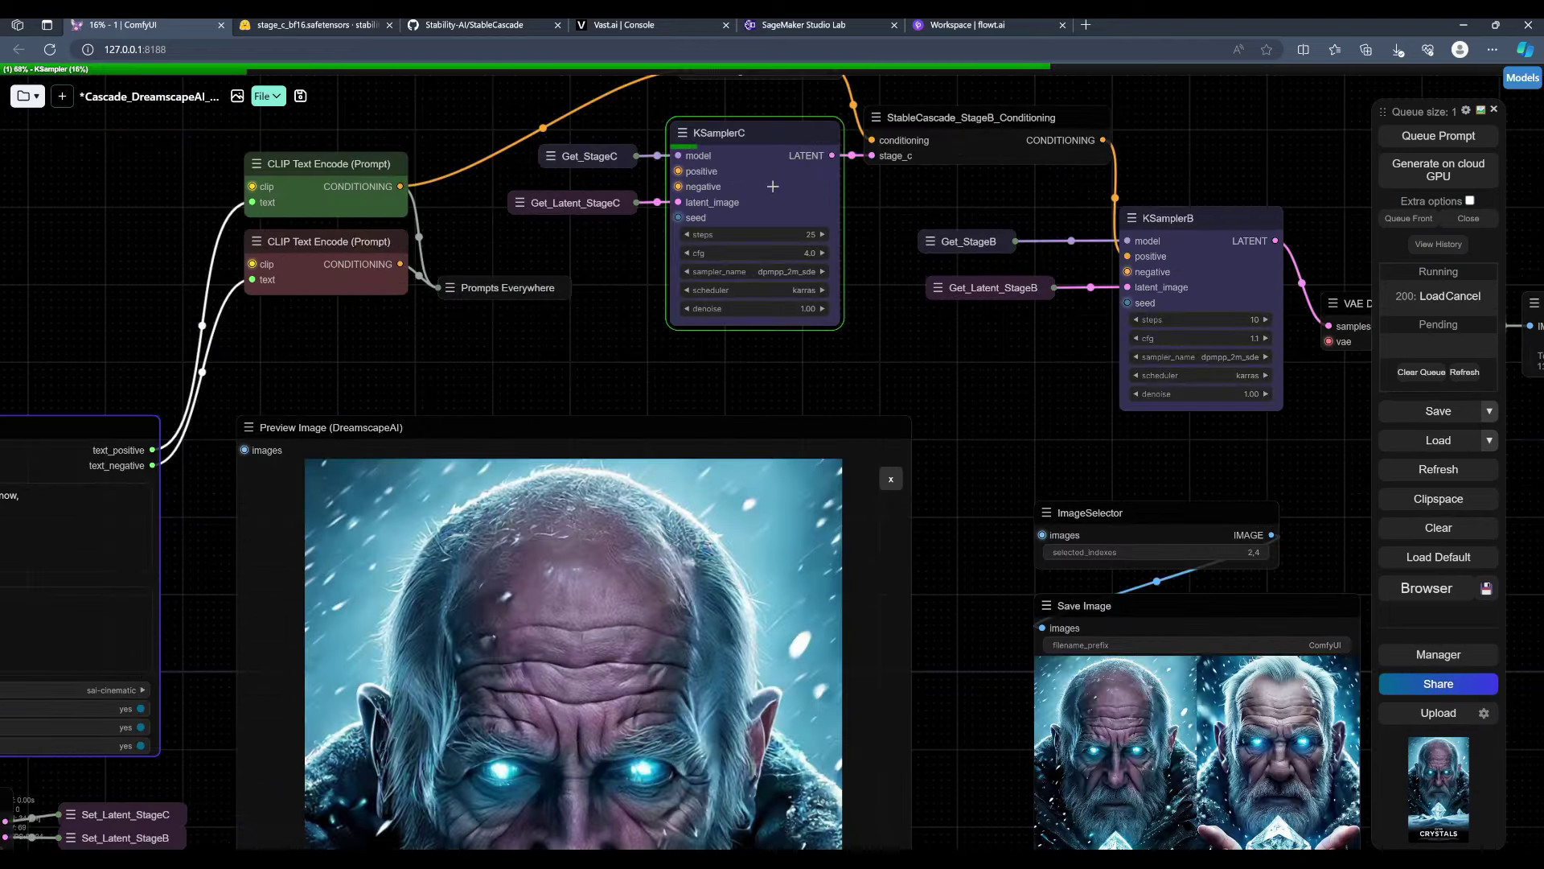
double_click(787, 237)
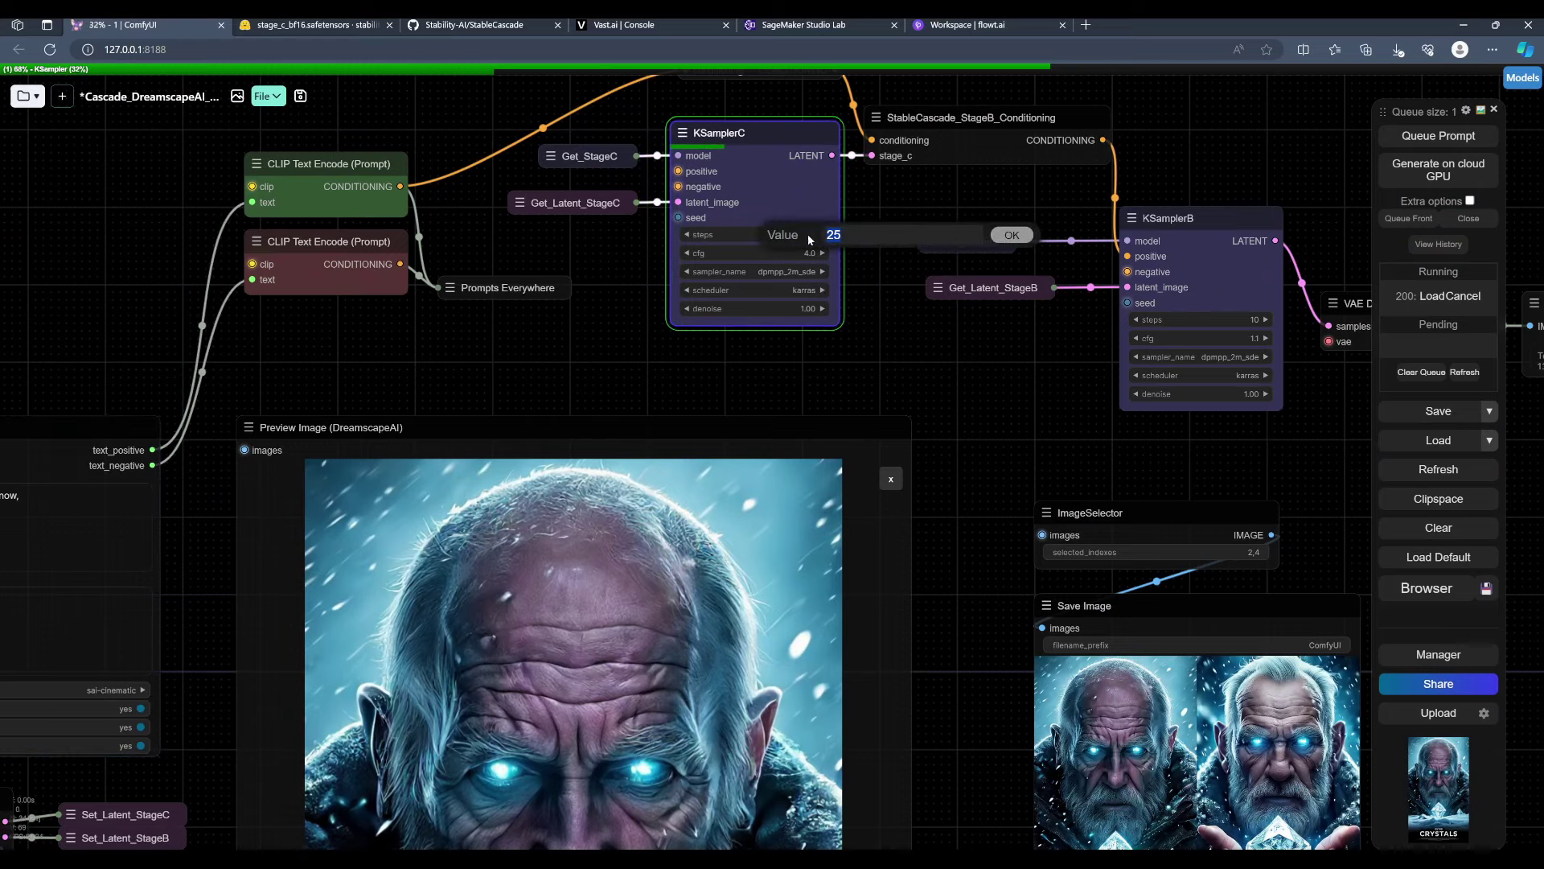
click(1011, 235)
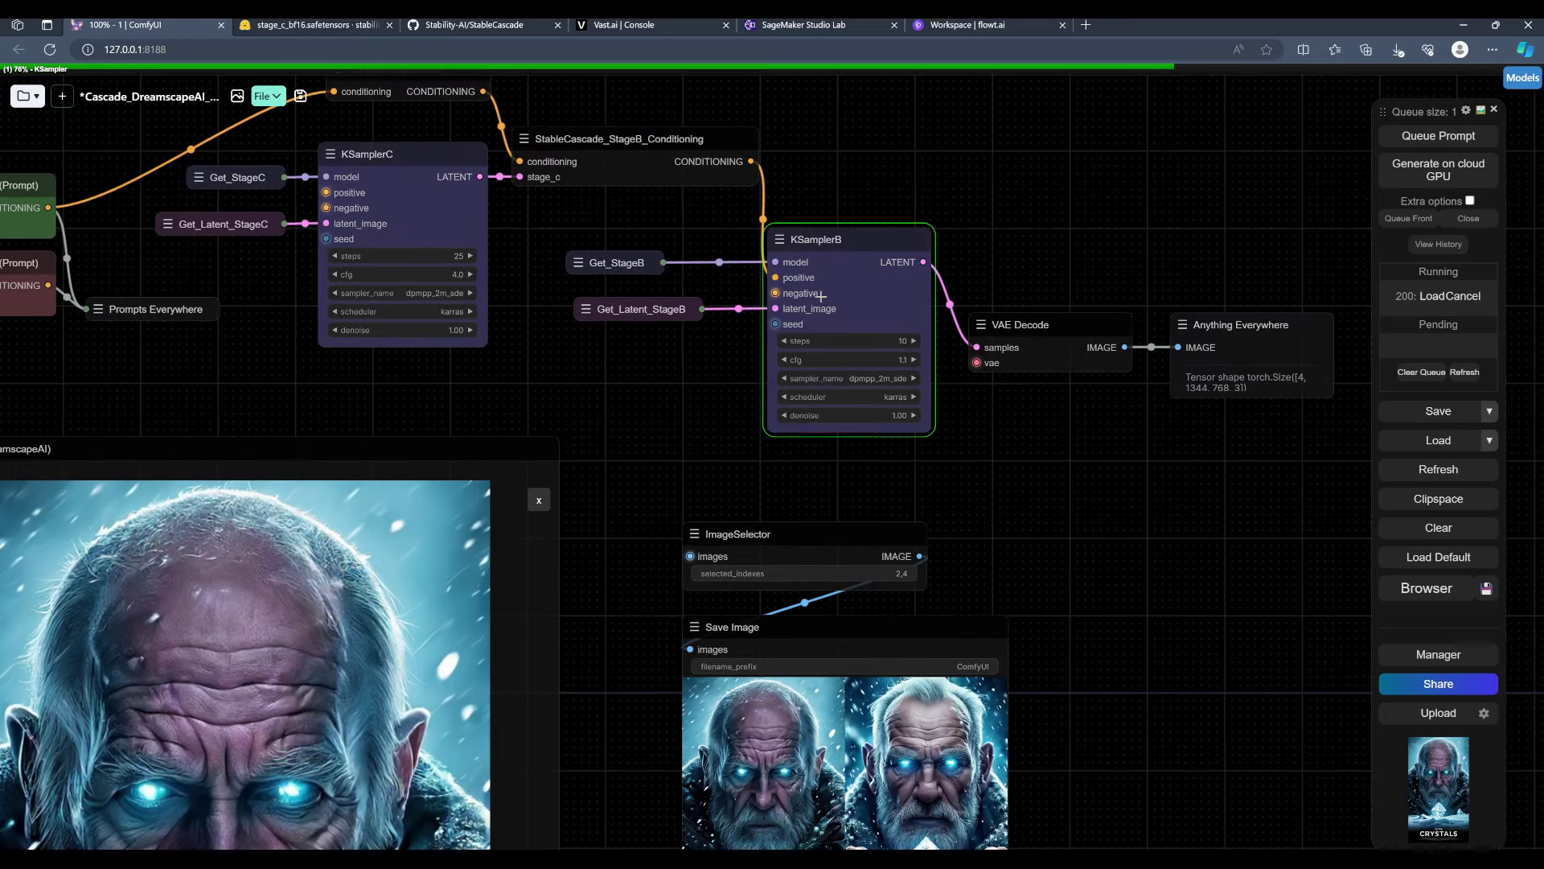
drag(1086, 236, 799, 254)
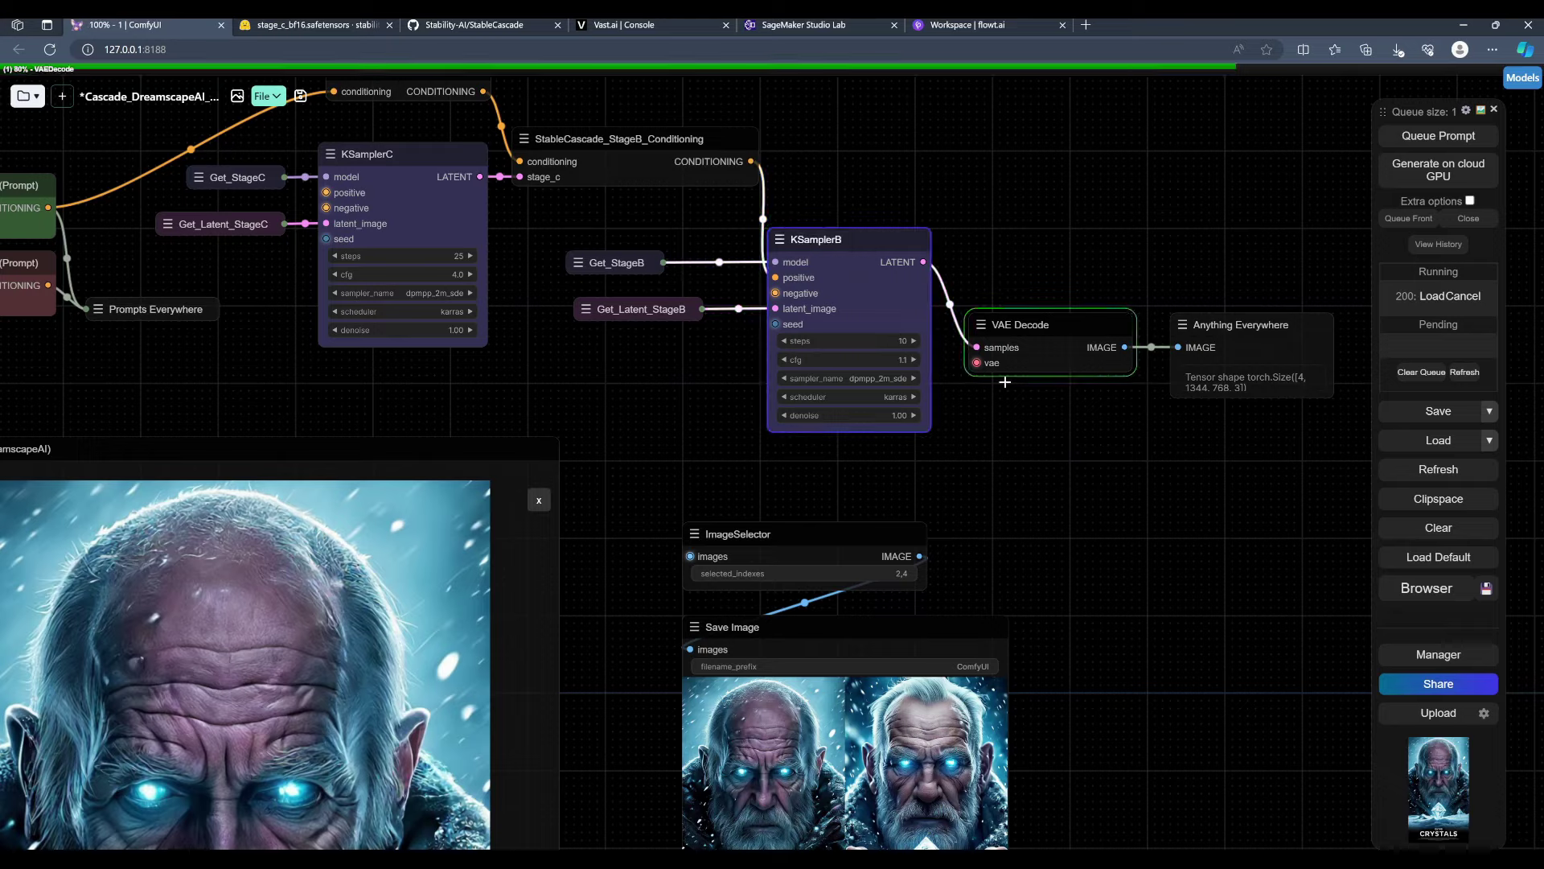
scroll(871, 386, down, 5)
scroll(1074, 330, up, 6)
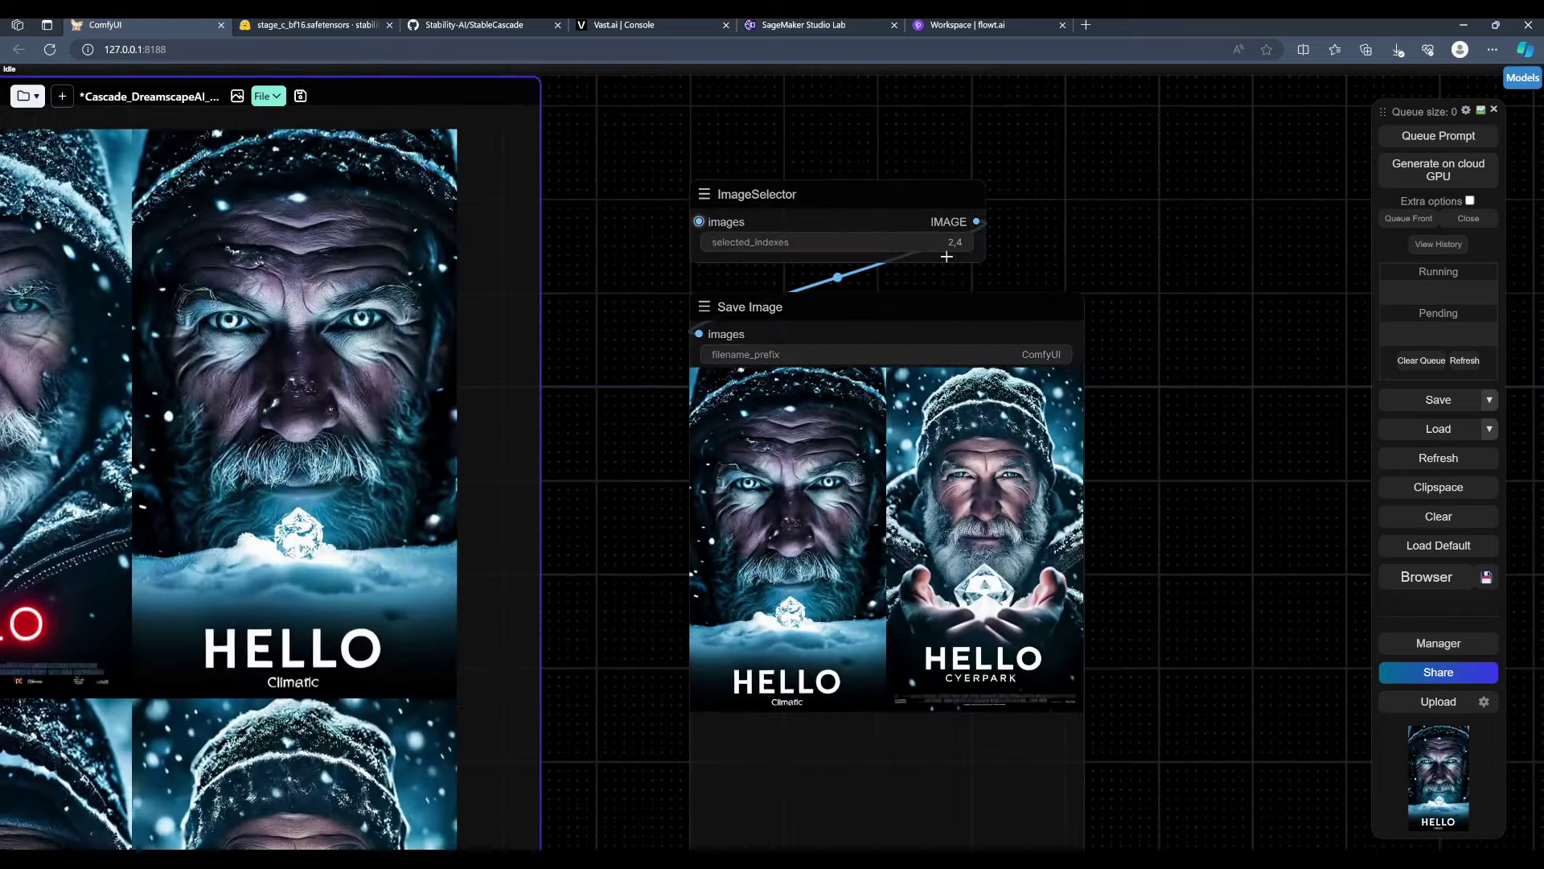
Step: Set ImageSelector selected_indexes to 1, then bypass the Save Image and ImageSelector nodes
double_click(845, 241)
key(Return)
scroll(997, 252, down, 3)
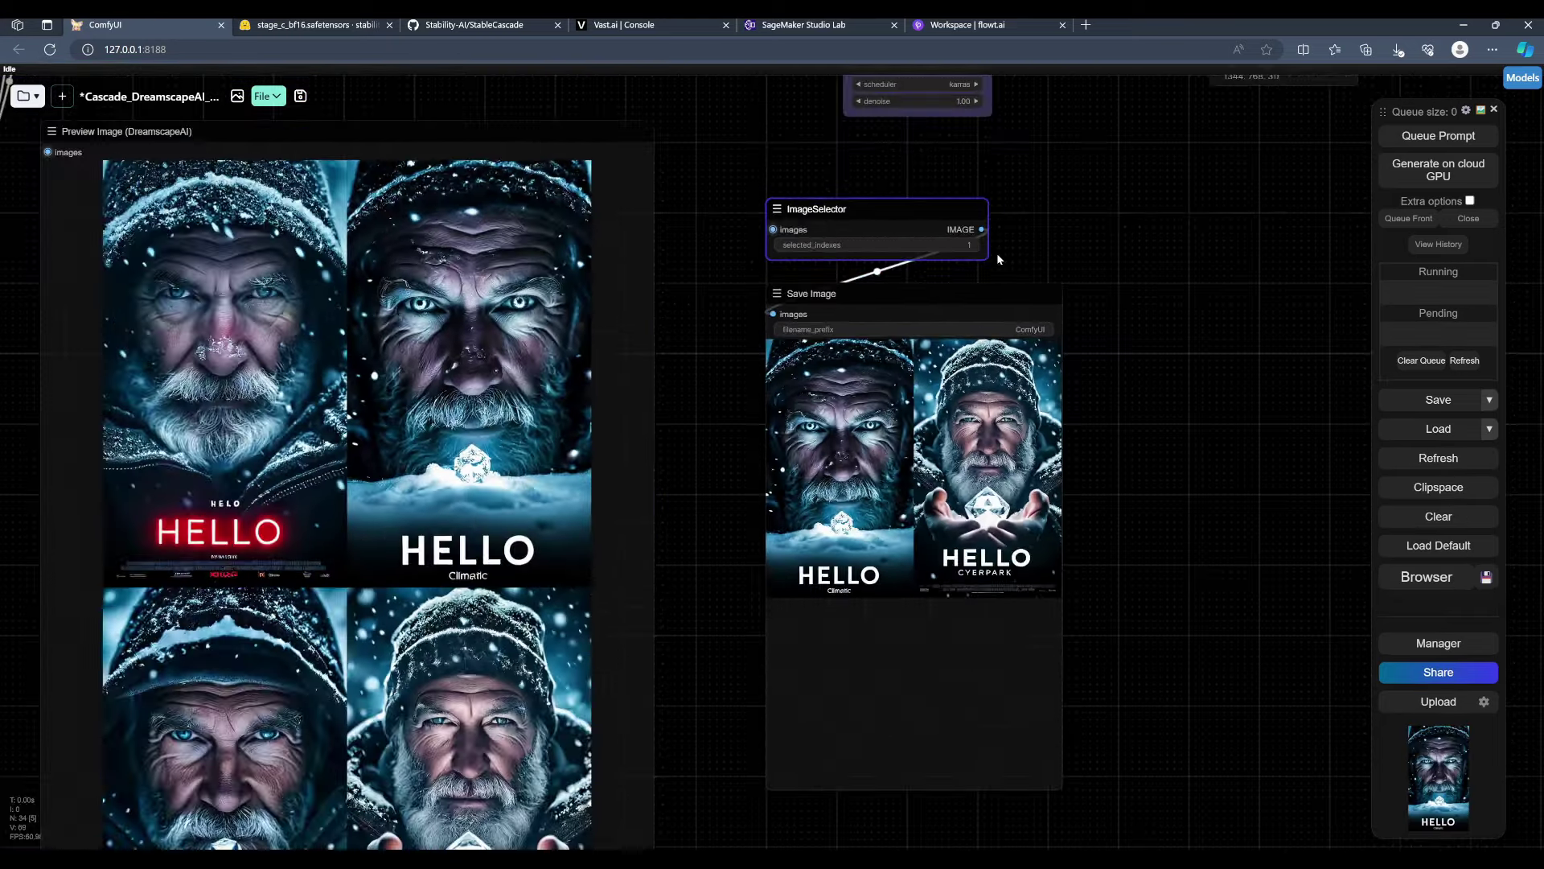
scroll(997, 253, down, 2)
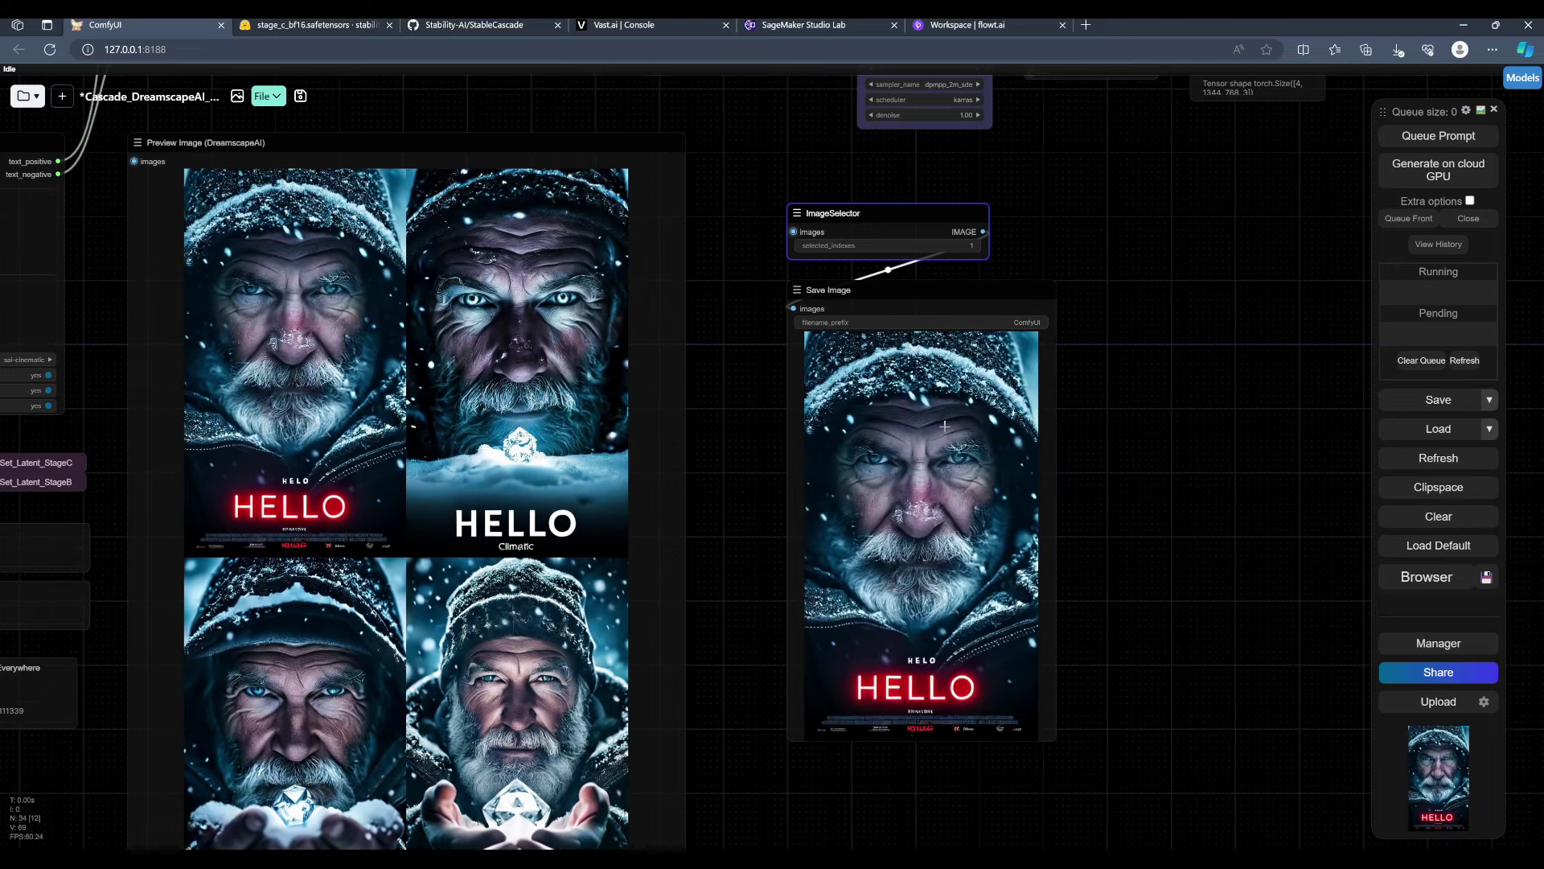
scroll(918, 253, down, 1)
click(847, 622)
key(ctrl+b)
key(ctrl+b)
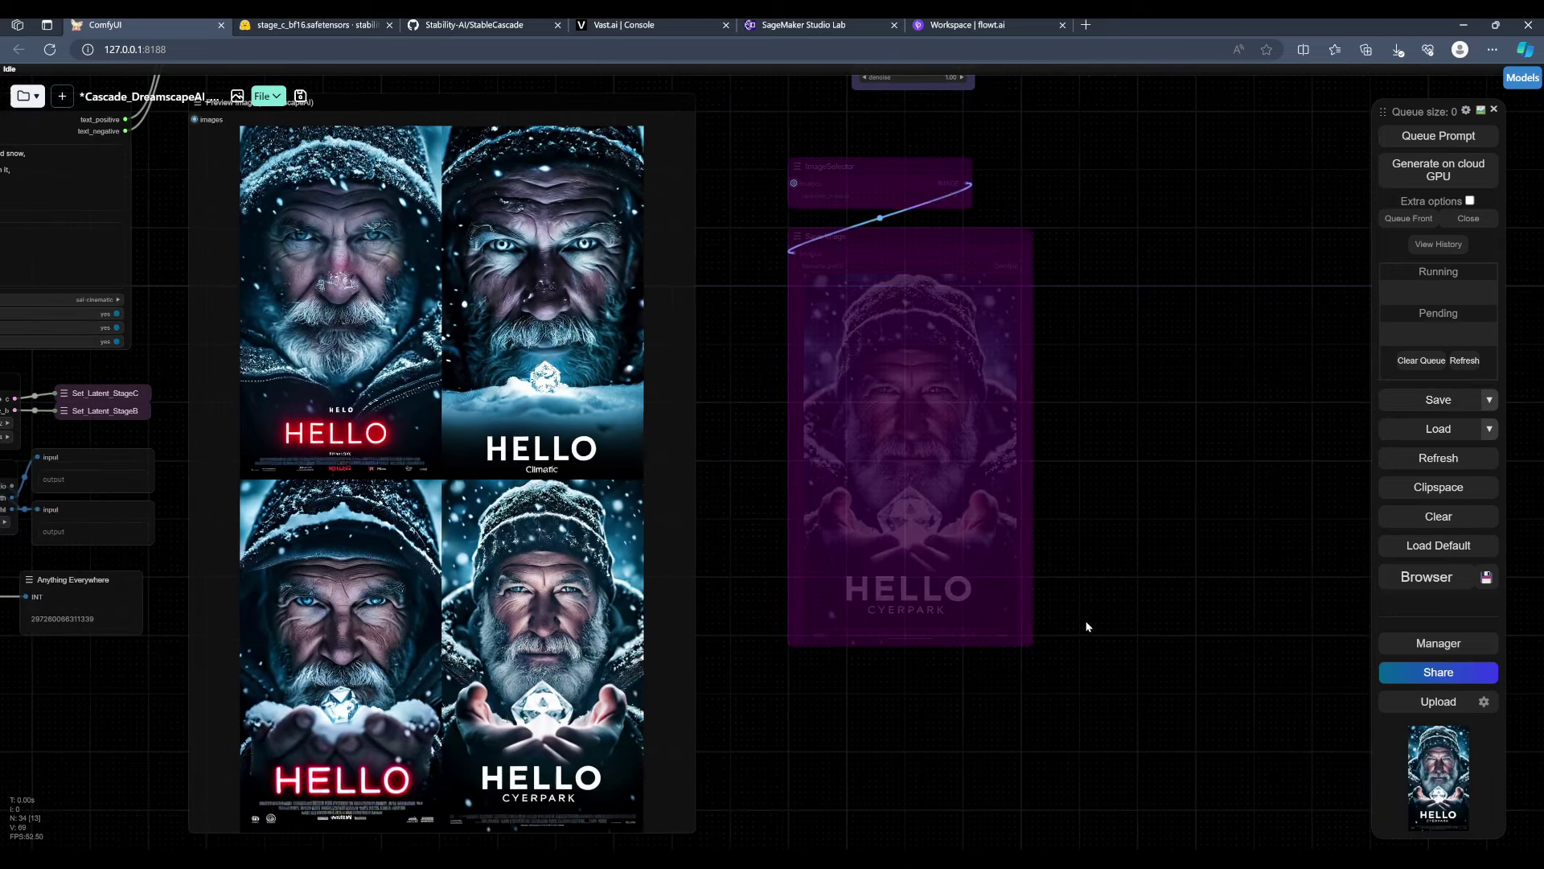